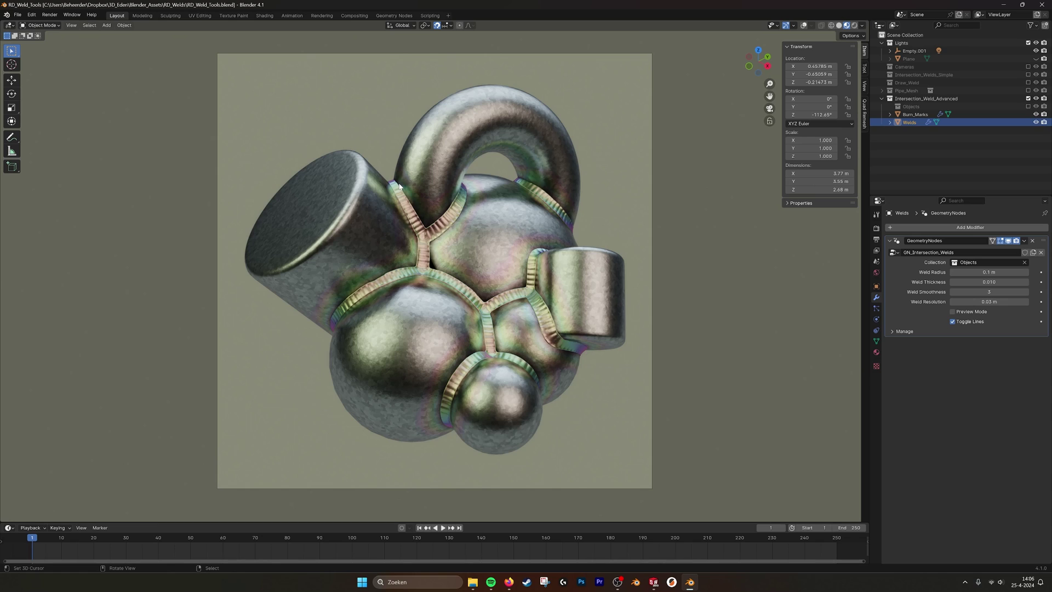
# Hide the Burn_Marks and Welds objects and view the meshes of the Objects collection in solid shading.
pyautogui.click(432, 169)
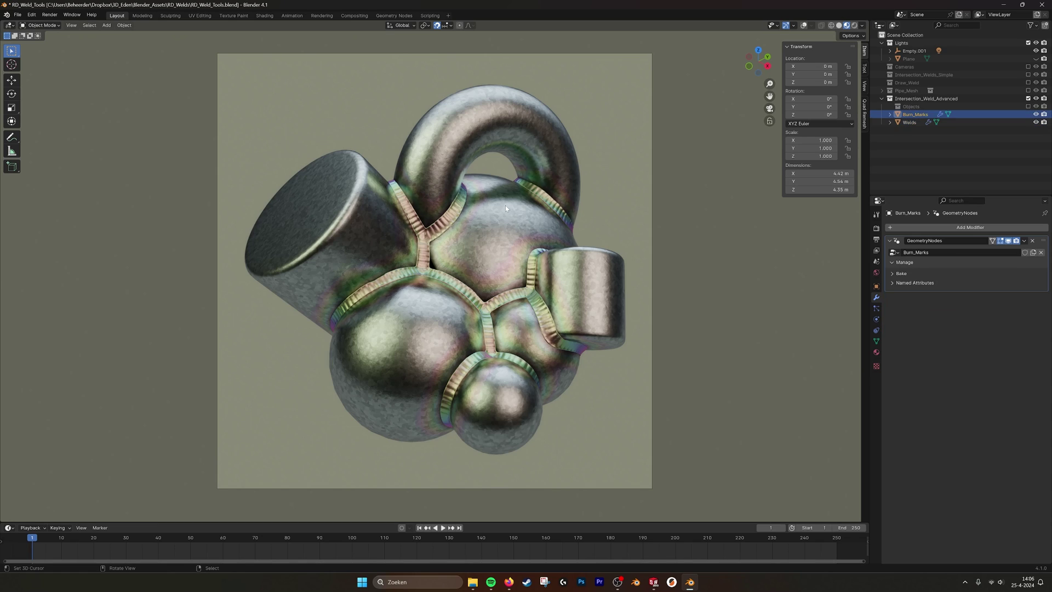
pyautogui.click(1036, 114)
pyautogui.click(1036, 122)
pyautogui.click(1029, 107)
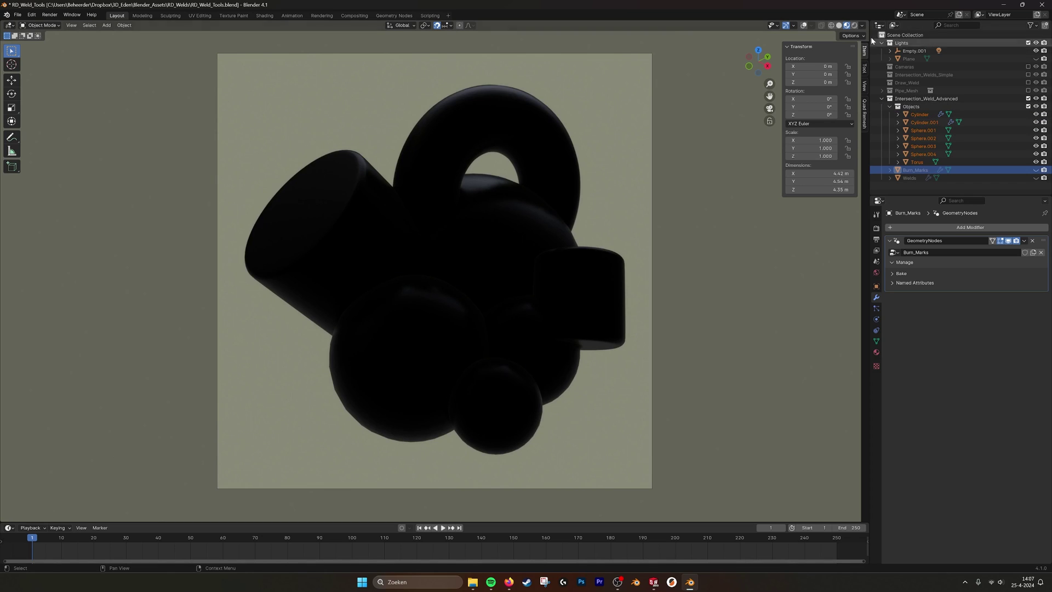
pyautogui.click(839, 26)
pyautogui.click(426, 183)
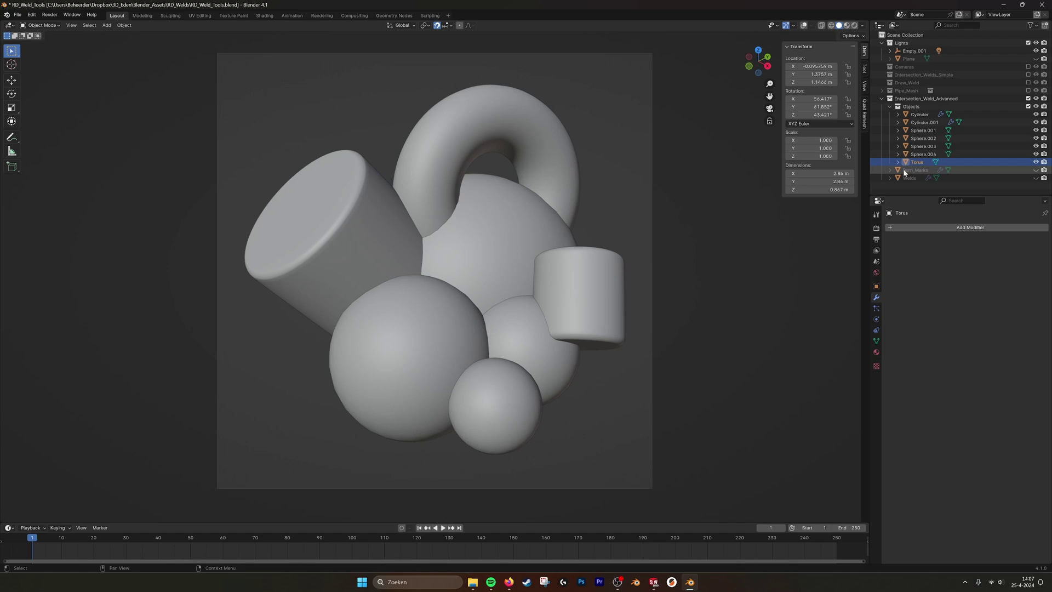
# Exclude the Objects collection, show the Welds and Burn_Marks objects again, and select Burn_Marks.
pyautogui.click(1029, 106)
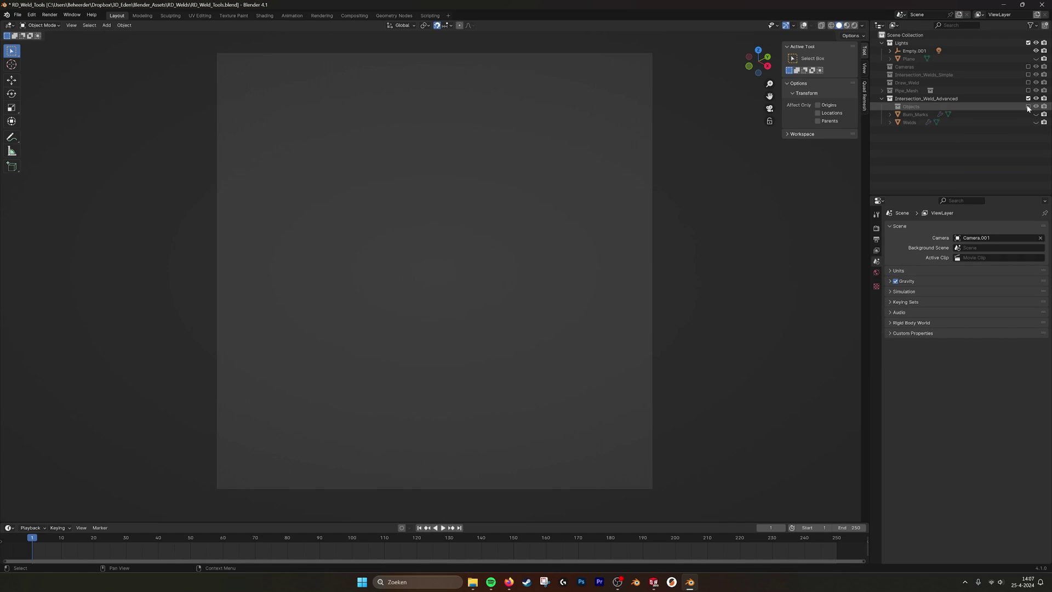
pyautogui.click(926, 114)
pyautogui.moveTo(1036, 114); pyautogui.dragTo(1036, 122)
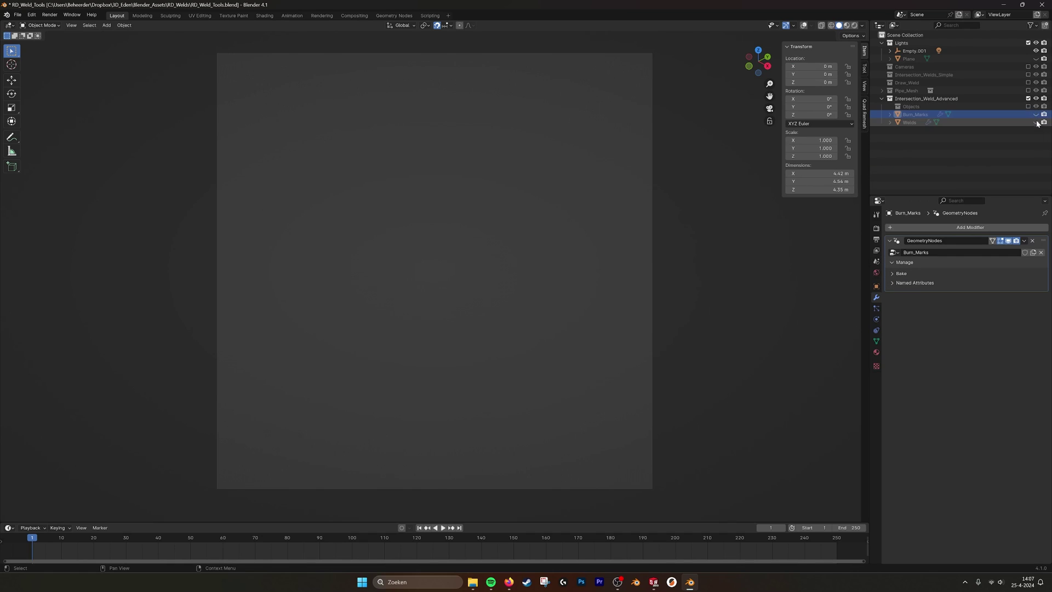
pyautogui.click(528, 287)
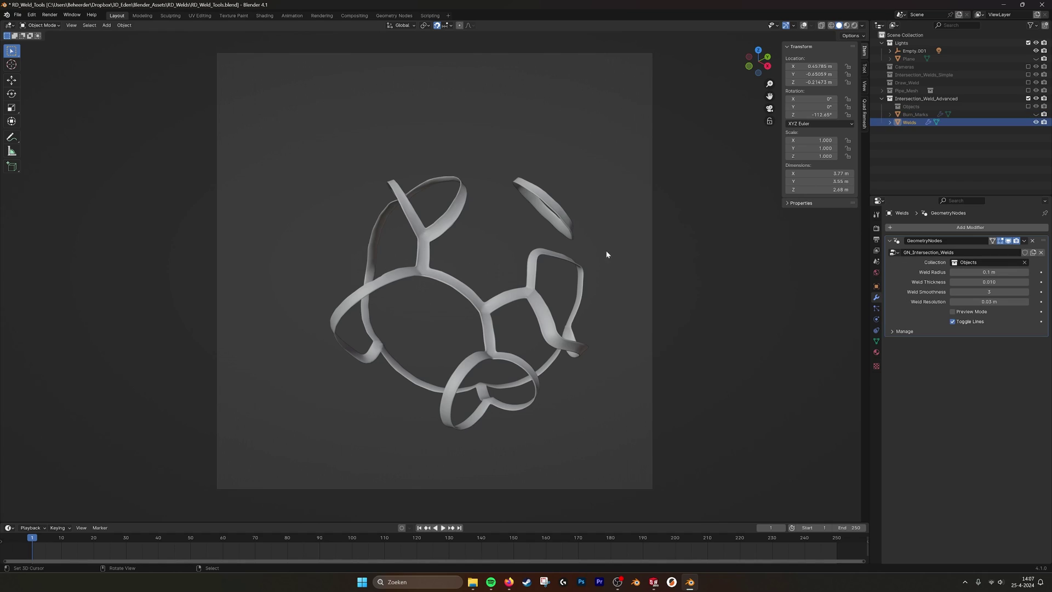
pyautogui.click(1035, 115)
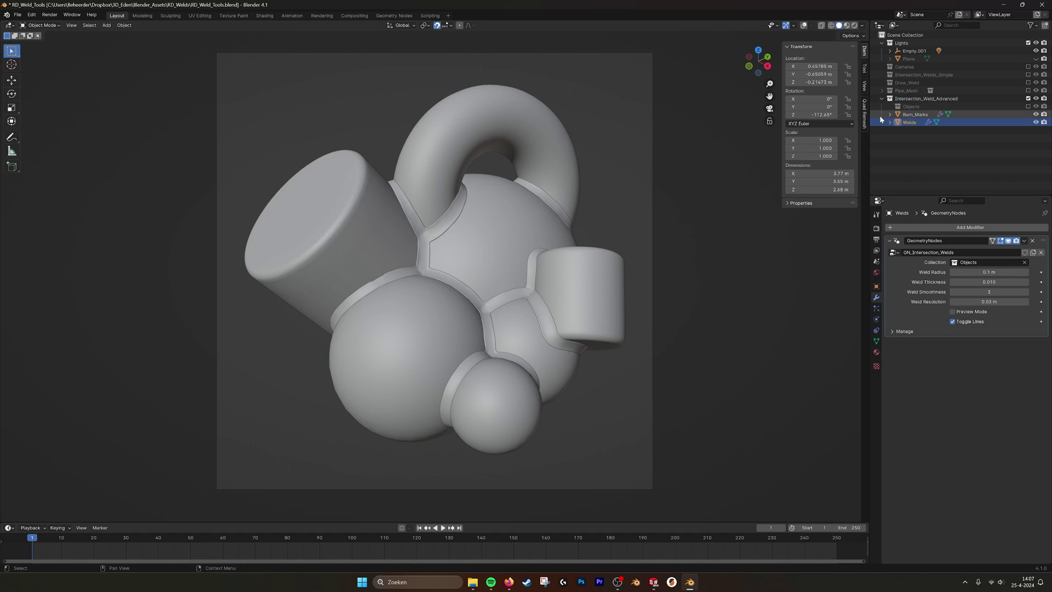
pyautogui.click(912, 113)
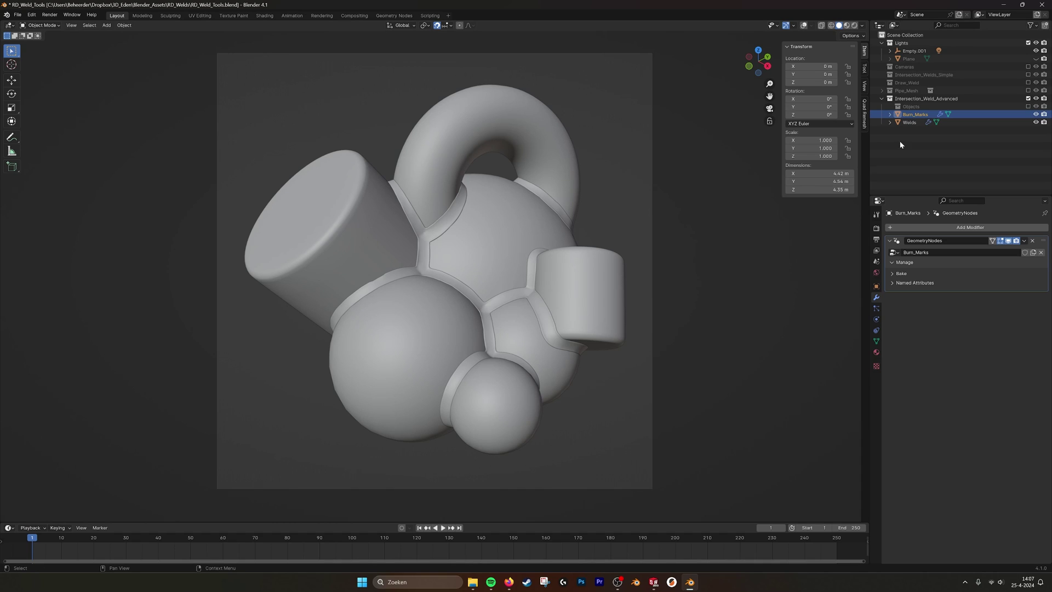
# Set the Weld Radius of the Welds object's geometry nodes modifier to 0.2 m.
pyautogui.click(907, 122)
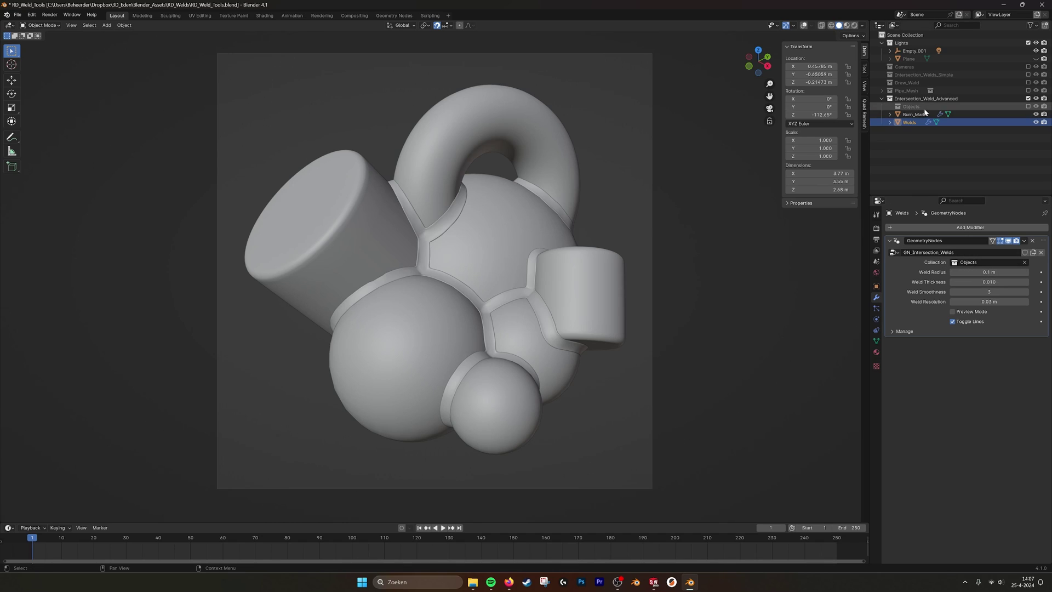
pyautogui.click(961, 271)
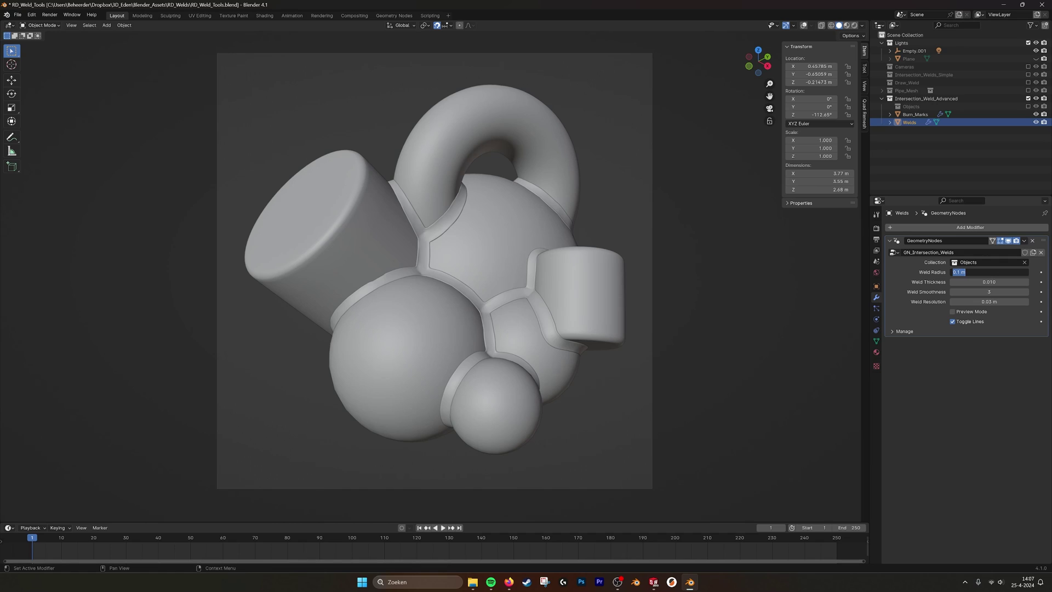
pyautogui.click(960, 272)
pyautogui.press('BackSpace')
pyautogui.write('2')
pyautogui.press('Return')
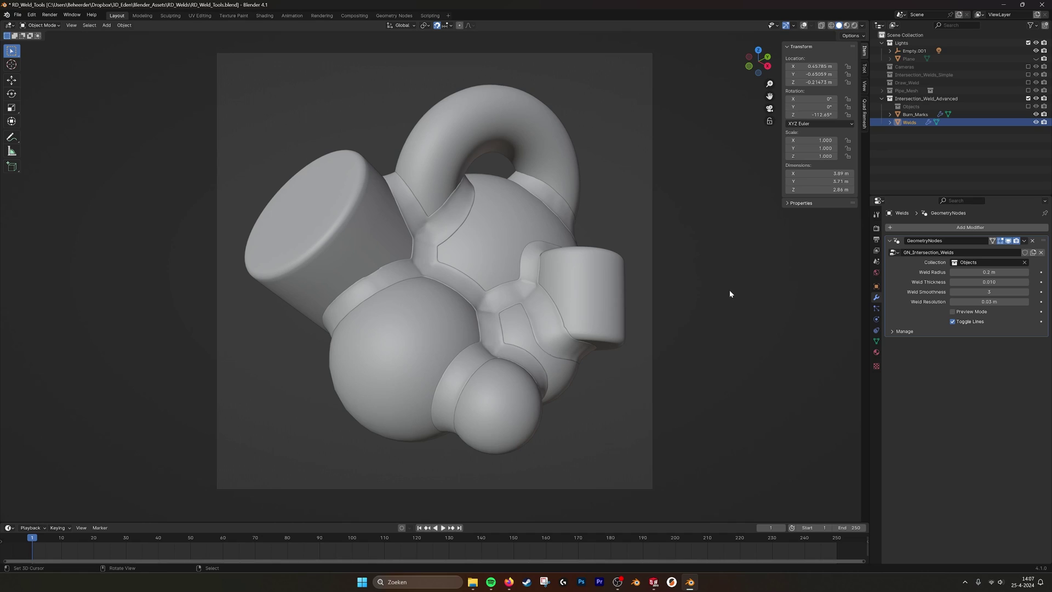
# Set the Weld Thickness of the Welds object to 0.02.
pyautogui.click(989, 282)
pyautogui.press('BackSpace')
pyautogui.write('2')
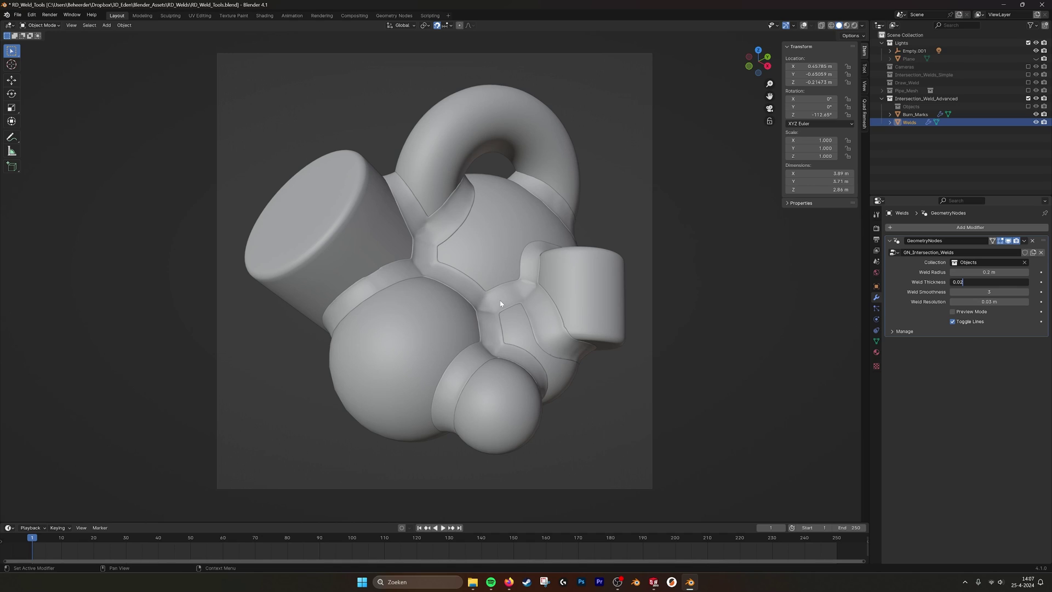
pyautogui.press('Return')
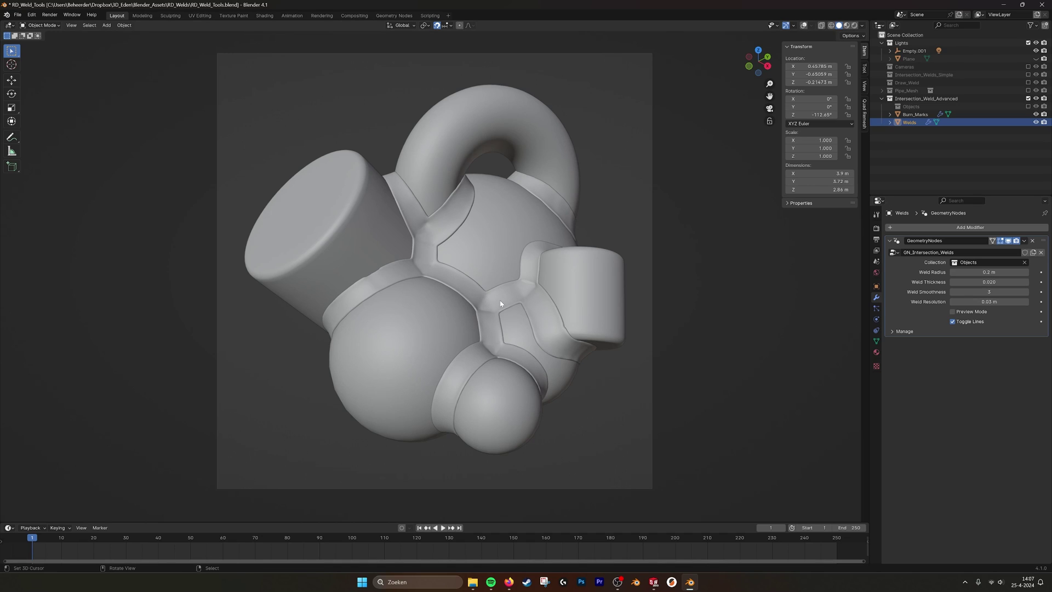
# Set the Weld Smoothness of the Welds object to 12.
pyautogui.click(989, 291)
pyautogui.write('12')
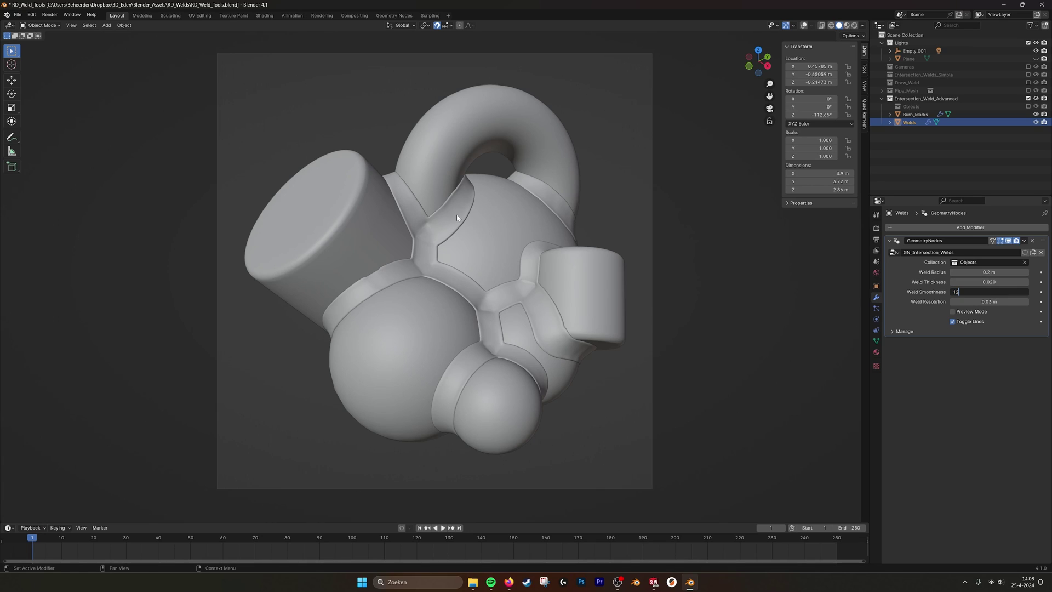
pyautogui.press('Return')
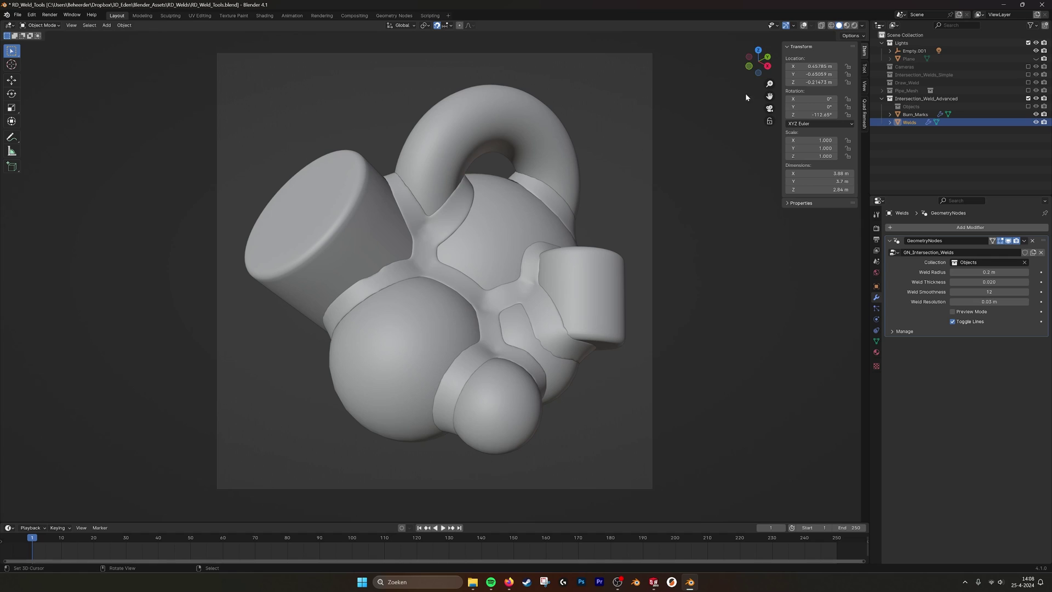
# View the welds in material preview and compare them with Toggle Lines switched off and back on.
pyautogui.click(846, 26)
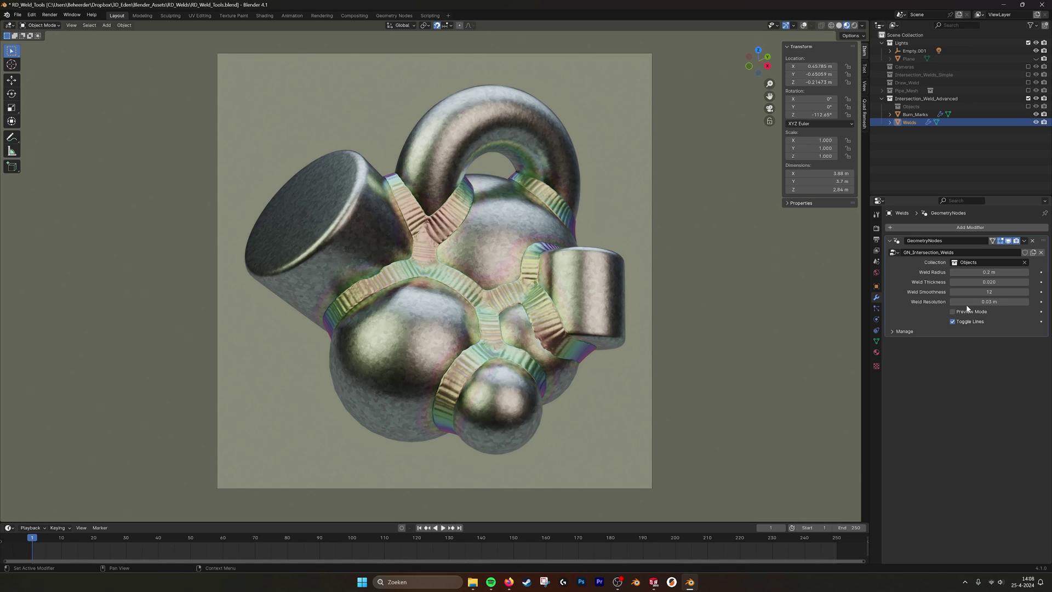
pyautogui.hotkey('ctrl', 'z')
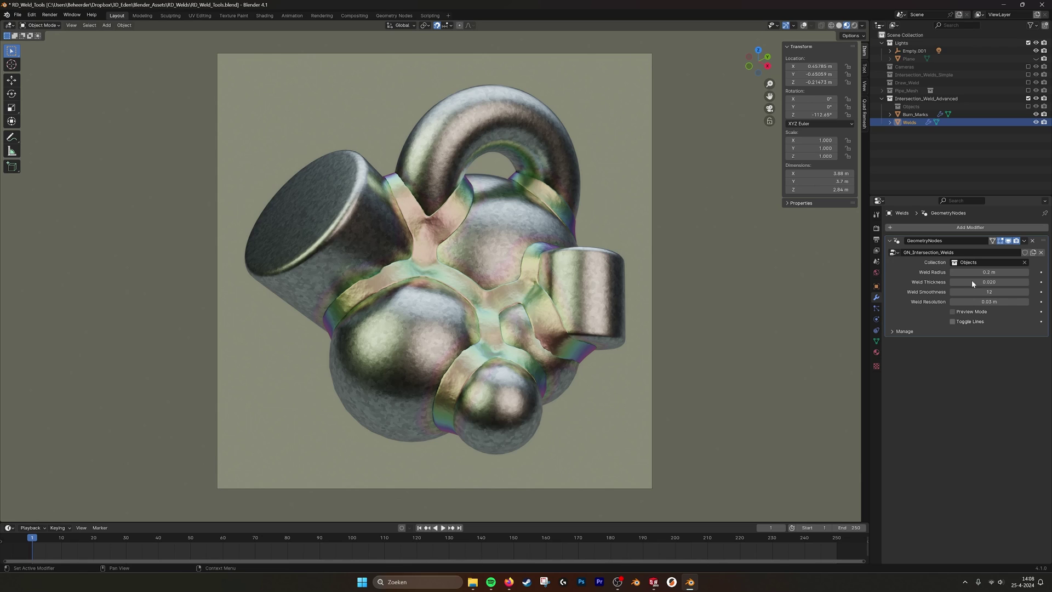
pyautogui.click(952, 321)
# Set the Weld Resolution of the Welds object to 0.02 m.
pyautogui.doubleClick(986, 301)
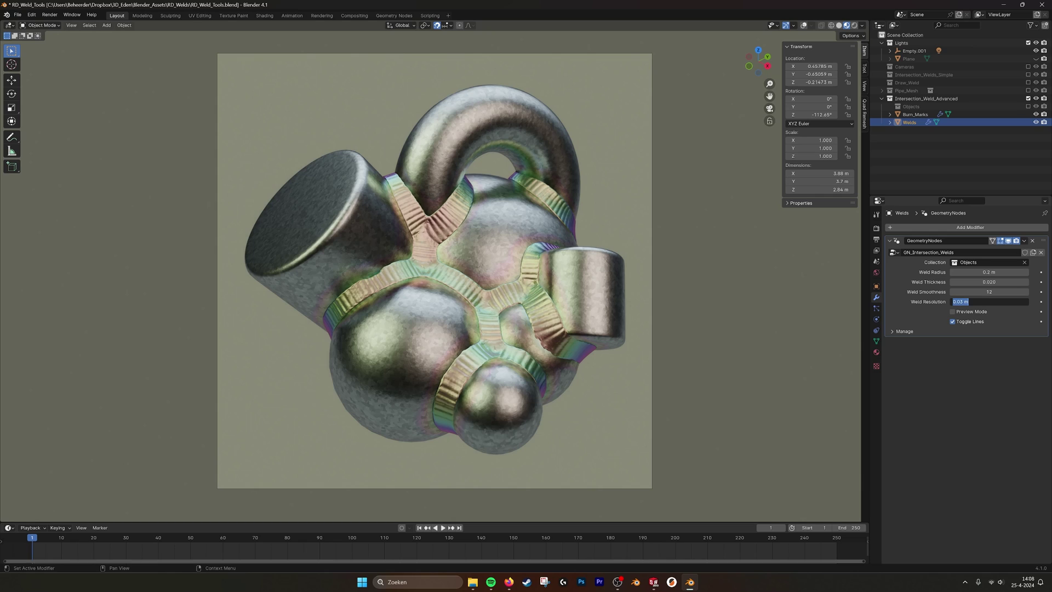
pyautogui.click(962, 302)
pyautogui.press('BackSpace')
pyautogui.write('2')
pyautogui.press('Return')
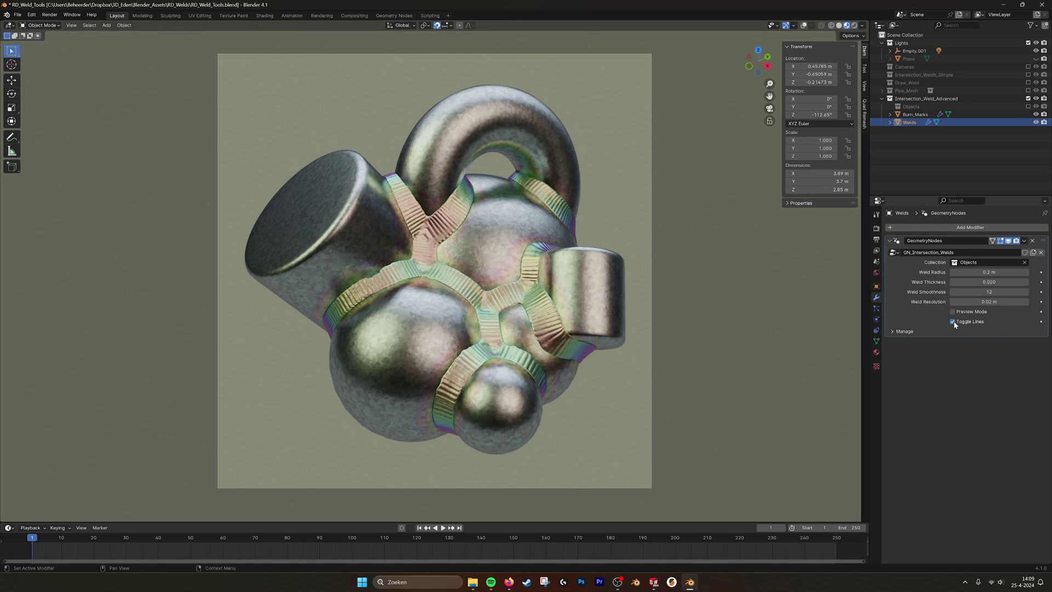
# Set the Weld Resolution to 0.05 m and return the viewport to solid shading.
pyautogui.click(962, 301)
pyautogui.click(962, 301)
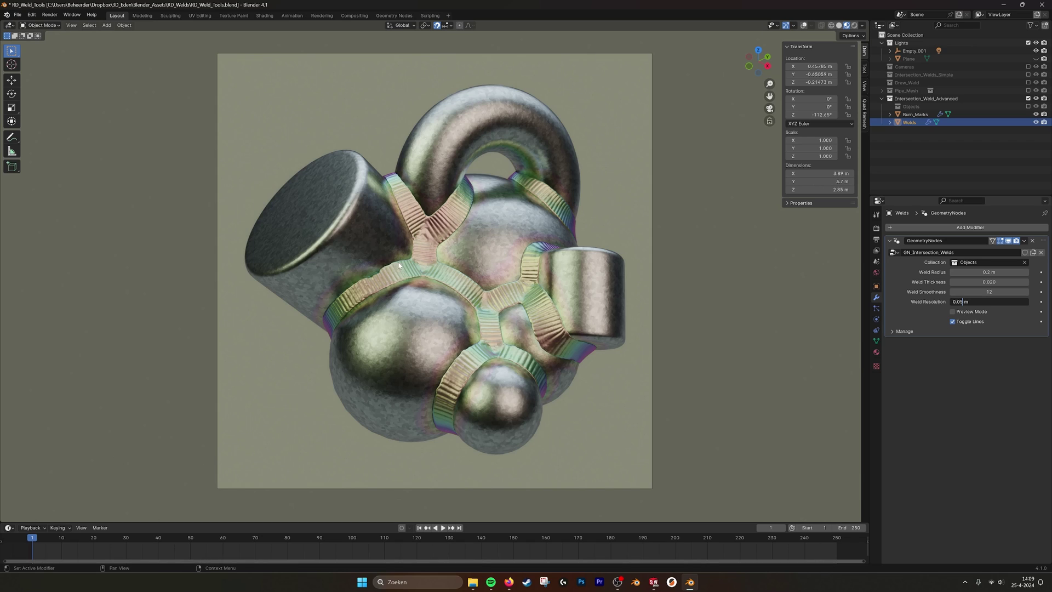
pyautogui.press('Return')
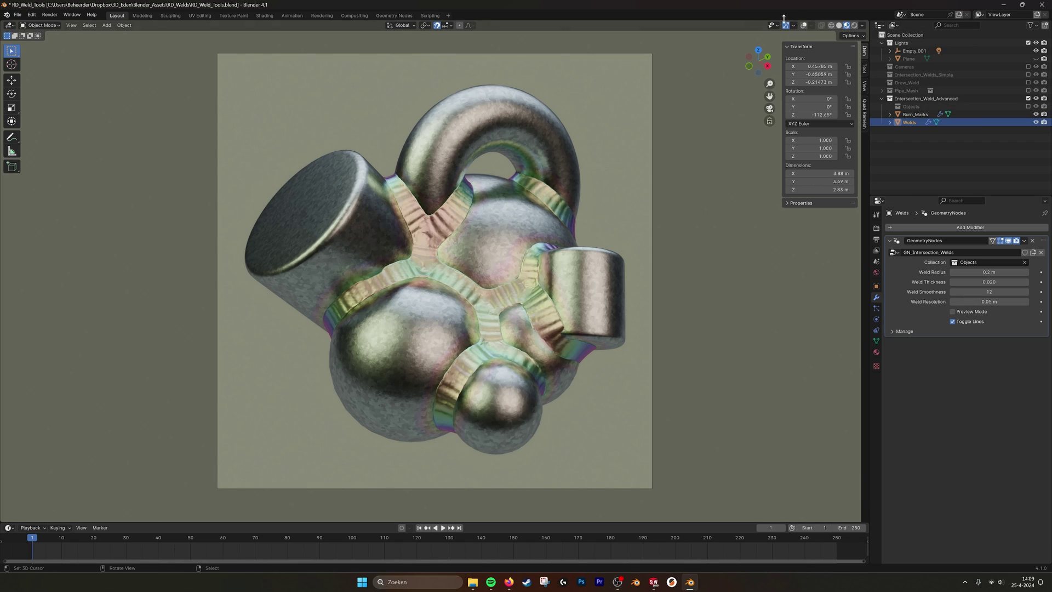
pyautogui.click(839, 25)
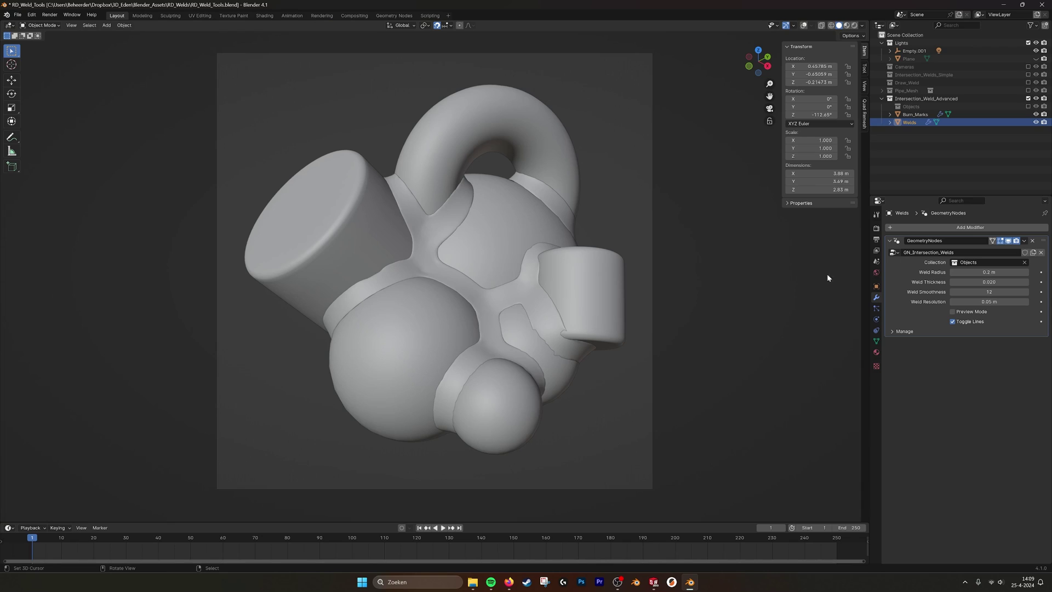
# Set the Weld Resolution to 0.02 m and the Weld Smoothness to 6.
pyautogui.click(989, 301)
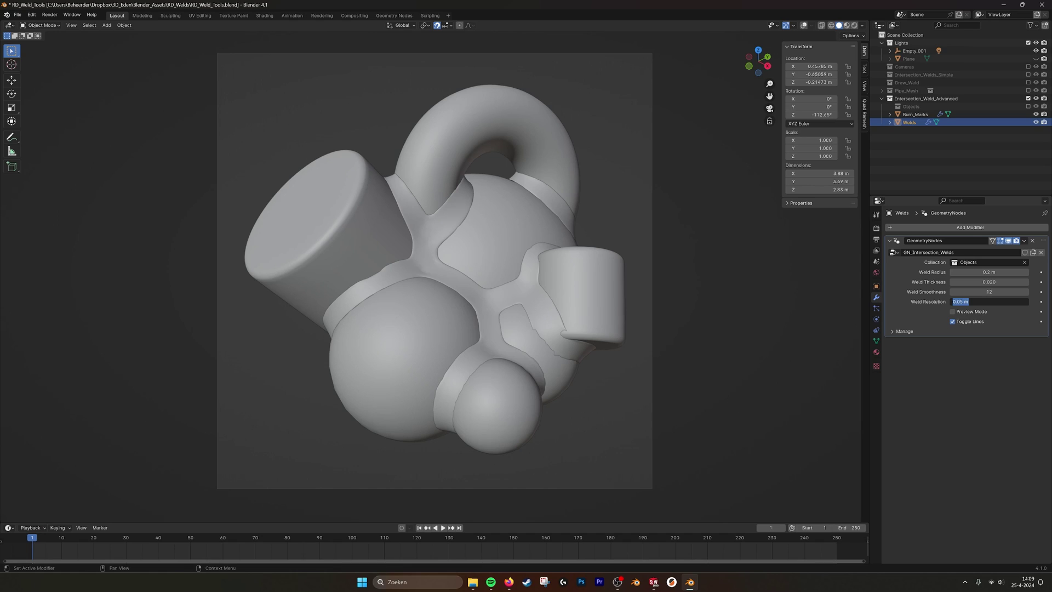
pyautogui.click(969, 302)
pyautogui.press('BackSpace')
pyautogui.write('2')
pyautogui.press('Return')
pyautogui.click(989, 291)
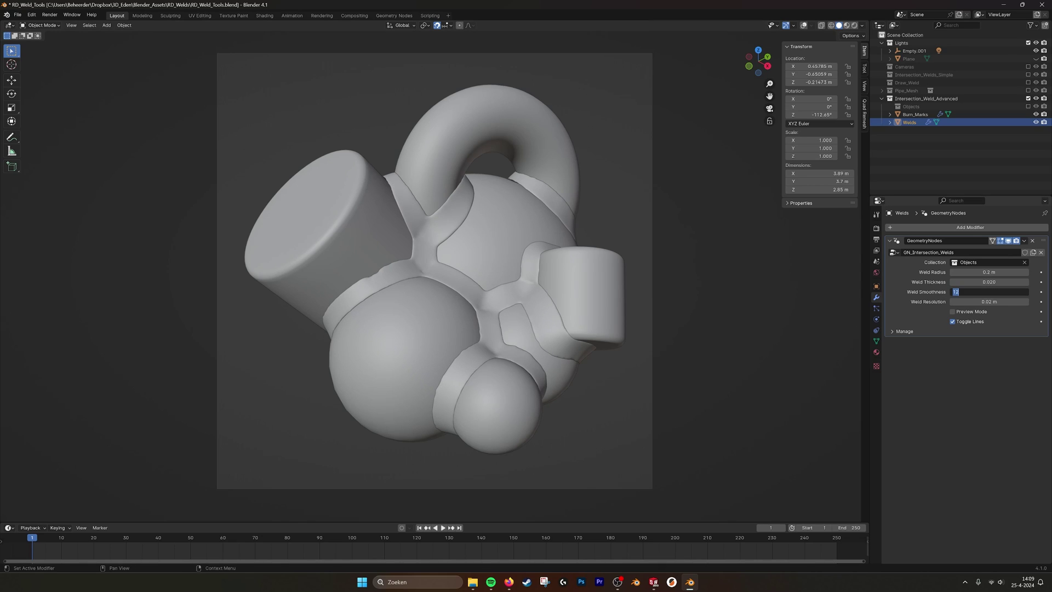
pyautogui.write('6')
pyautogui.press('Return')
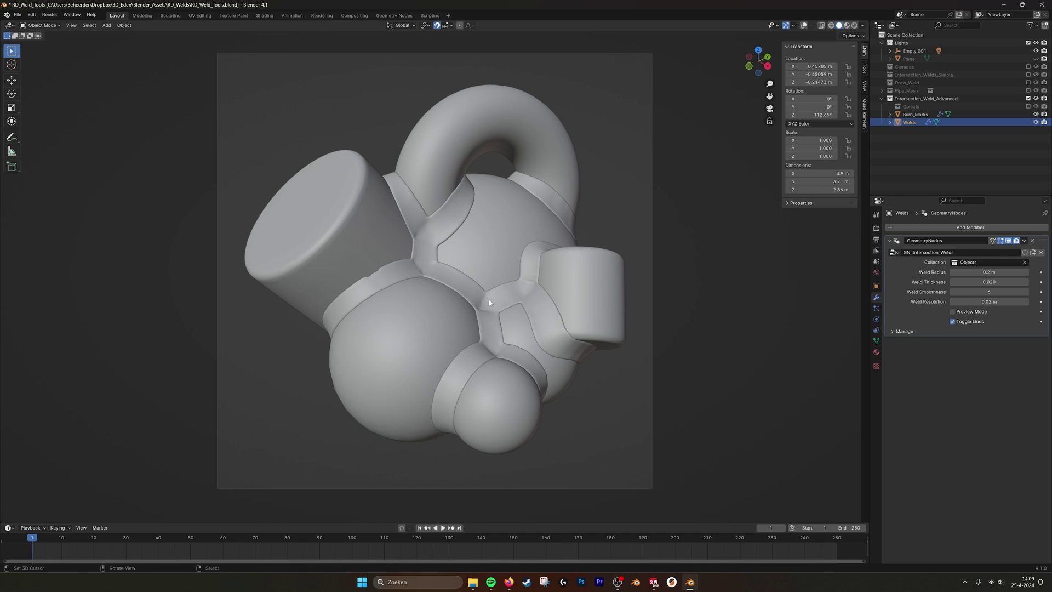
# Set the Weld Radius of the Welds object to 0.1 m.
pyautogui.click(989, 272)
pyautogui.click(959, 272)
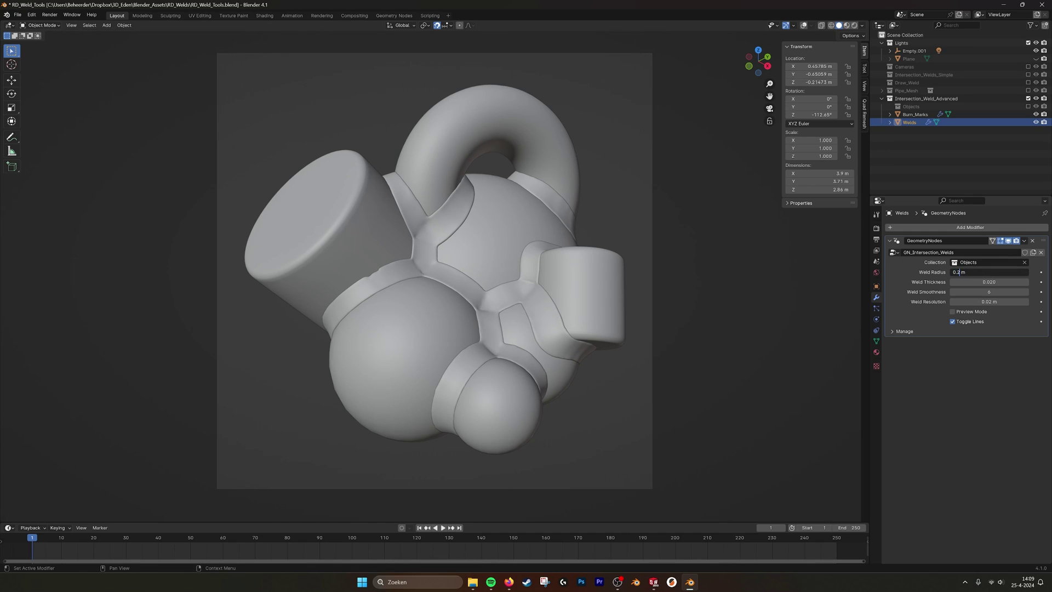
pyautogui.press('BackSpace')
pyautogui.write('1')
pyautogui.press('Return')
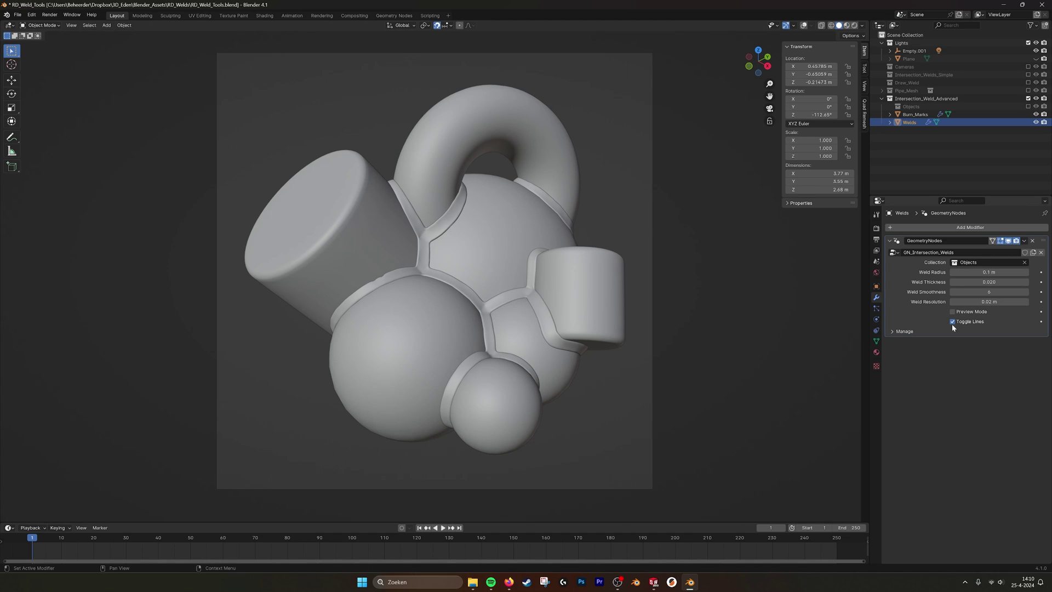
# Hide the Welds object and select Burn_Marks with the viewport in material preview.
pyautogui.click(847, 26)
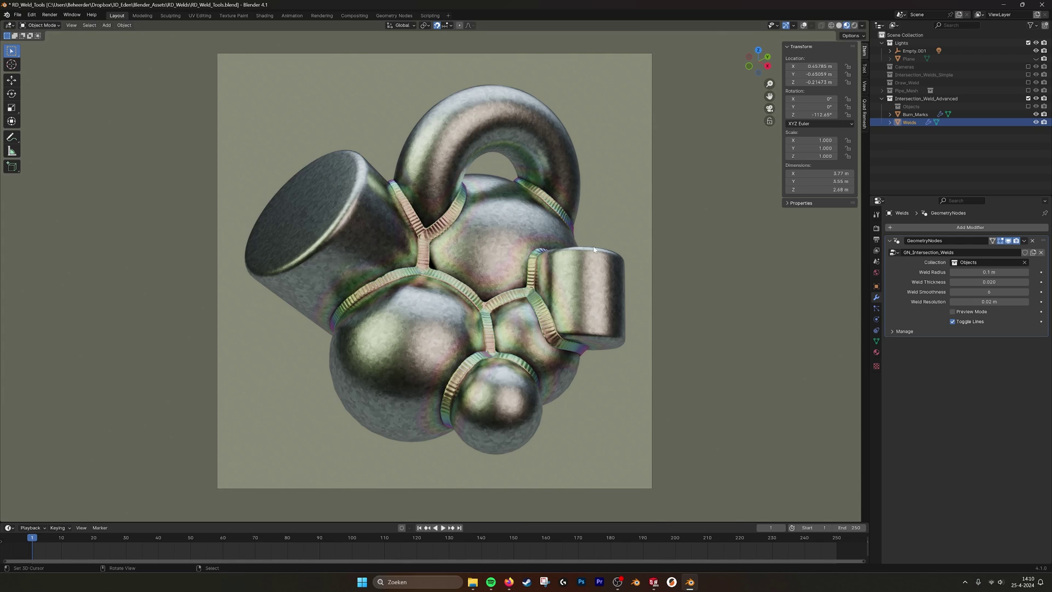
pyautogui.click(1036, 122)
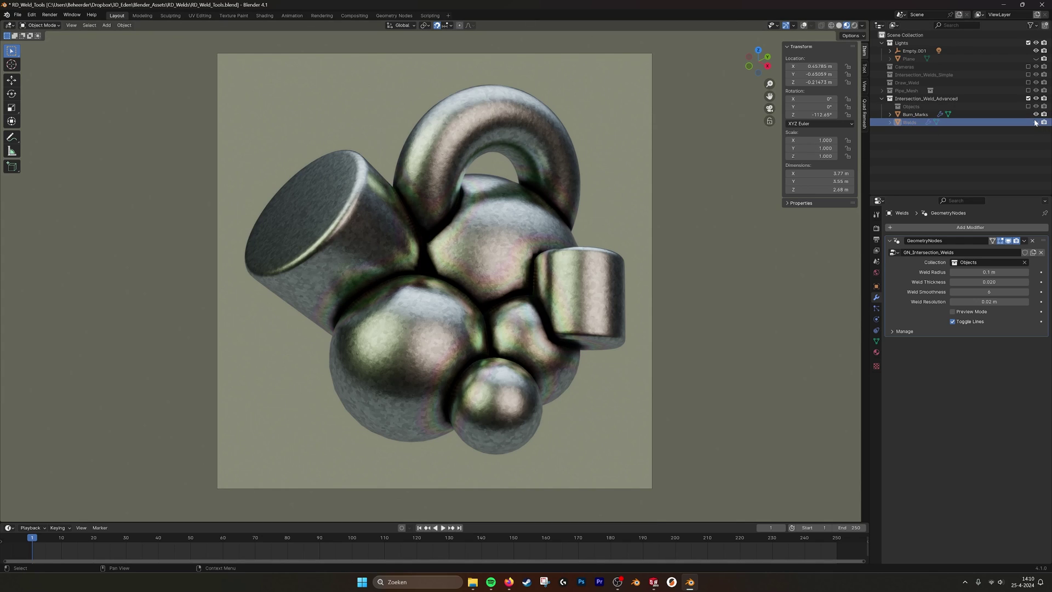
pyautogui.click(915, 114)
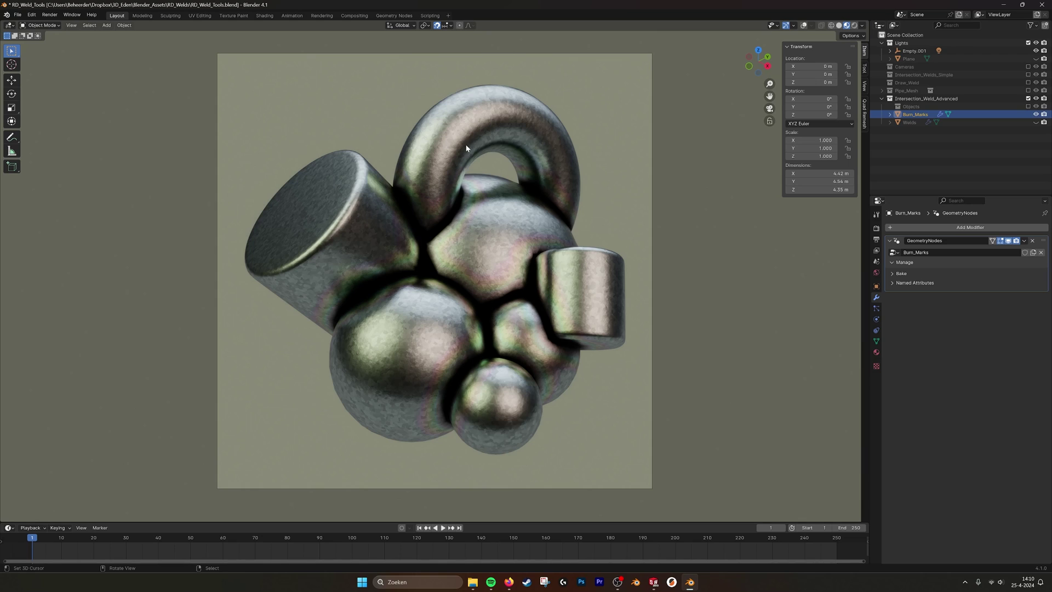
# Open the Burn_Marks node tree in the Geometry Nodes workspace and examine its Collection Info and Mesh Boolean nodes.
pyautogui.click(390, 14)
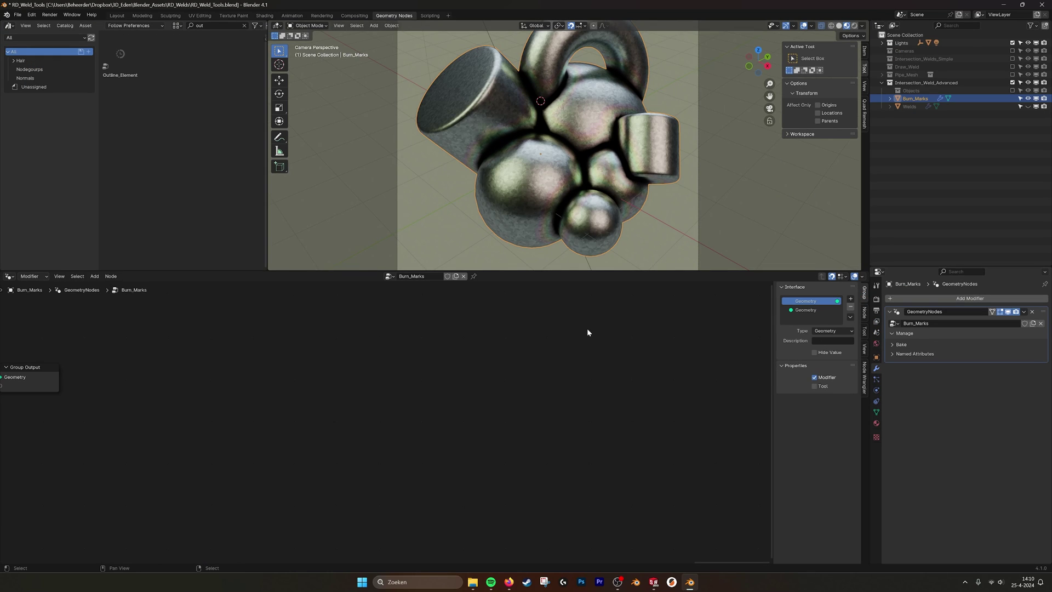
pyautogui.press('Home')
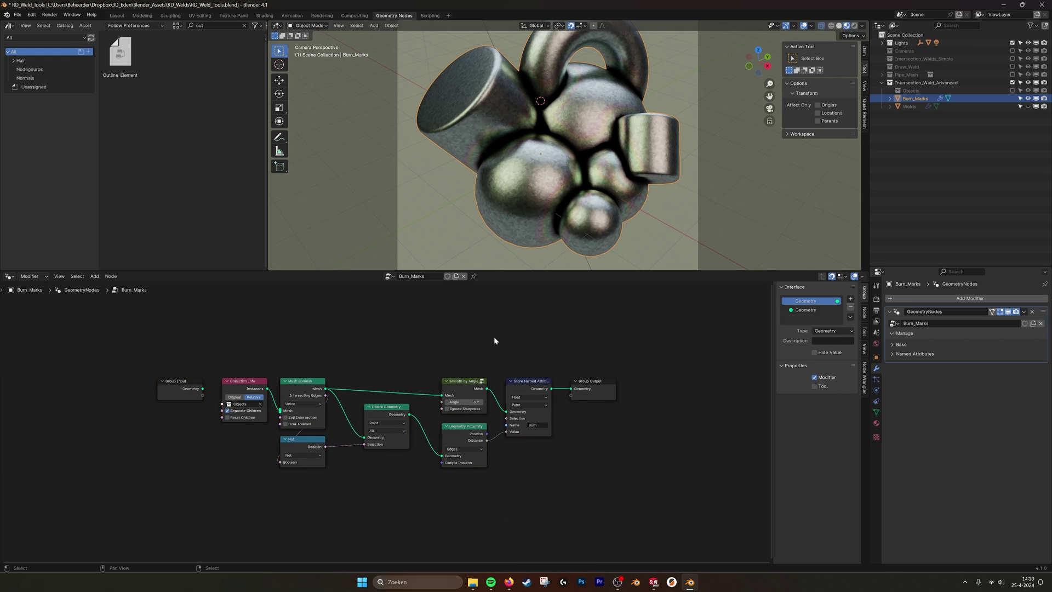
pyautogui.scroll(2, 494, 336)
pyautogui.click(223, 374)
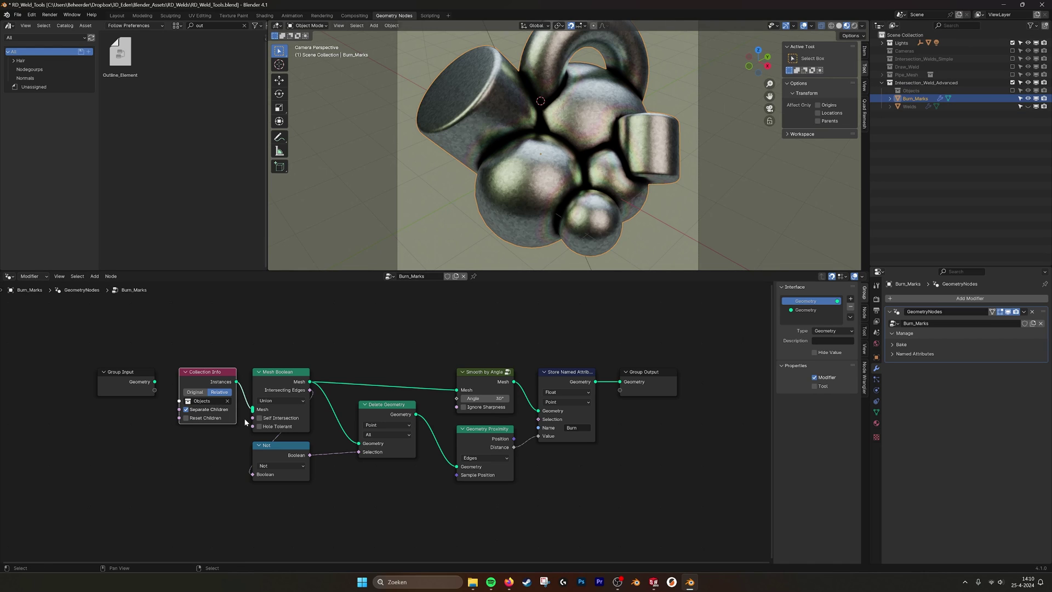
pyautogui.click(277, 374)
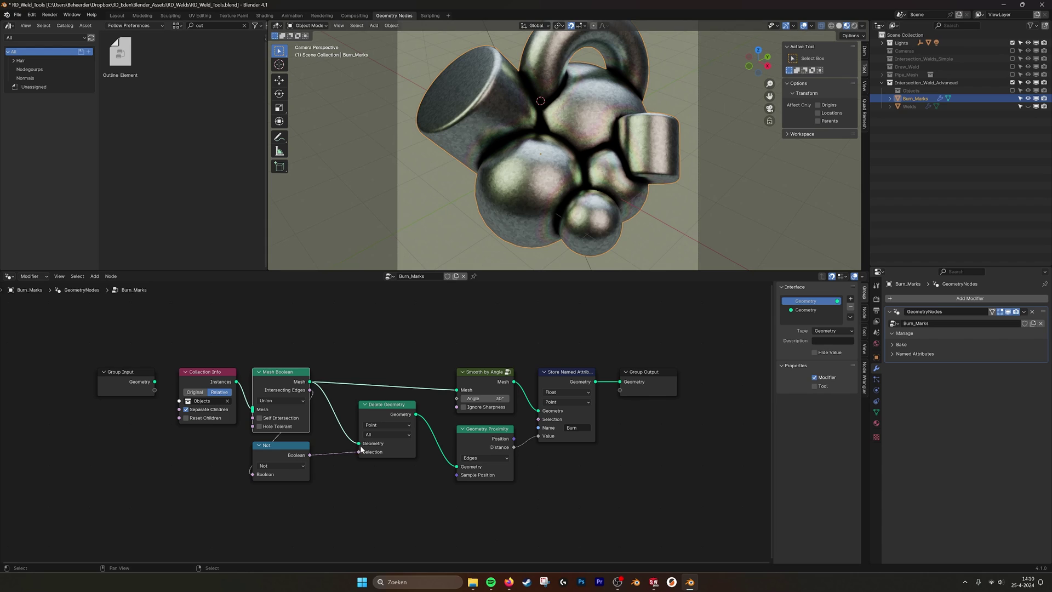
# Add a Viewer node above Smooth by Angle and feed it the Delete Geometry output to preview the intersection edges.
pyautogui.hotkey('shift', 'a')
pyautogui.click(477, 329)
pyautogui.write('view')
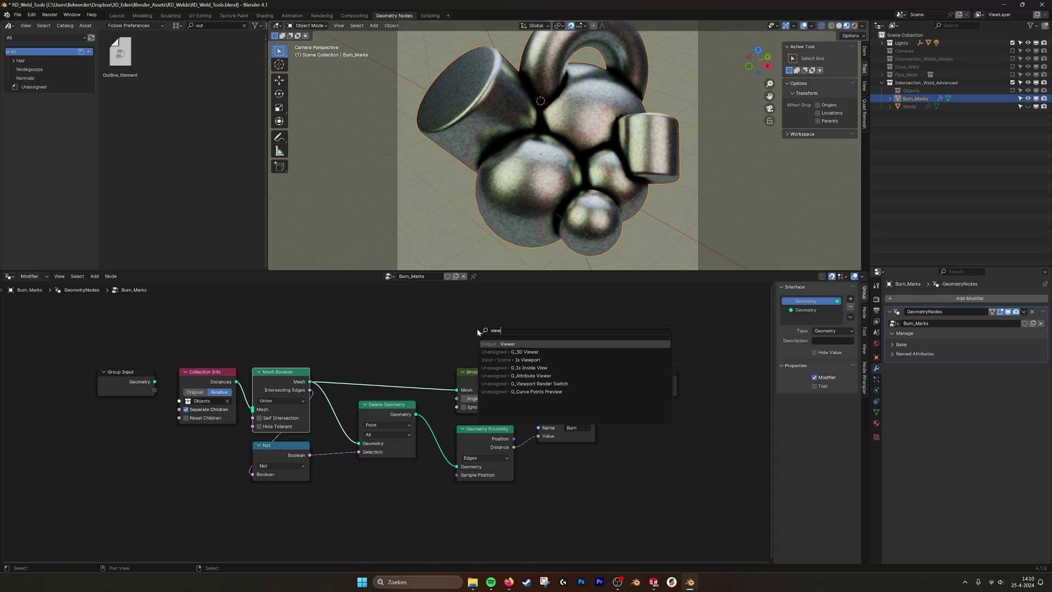
pyautogui.press('Return')
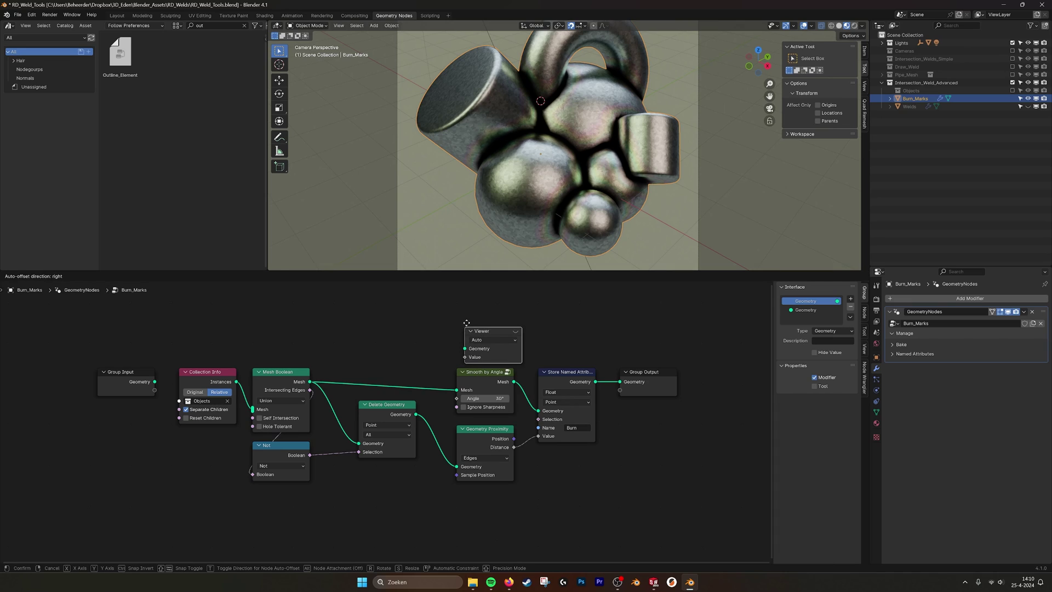
pyautogui.click(477, 328)
pyautogui.moveTo(416, 414); pyautogui.dragTo(457, 341)
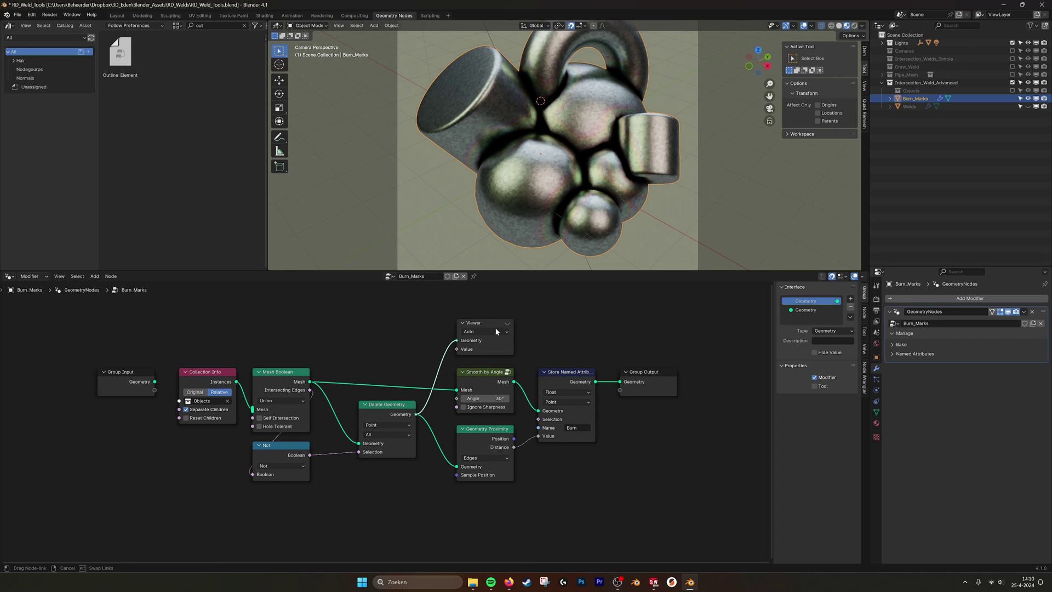
pyautogui.click(495, 324)
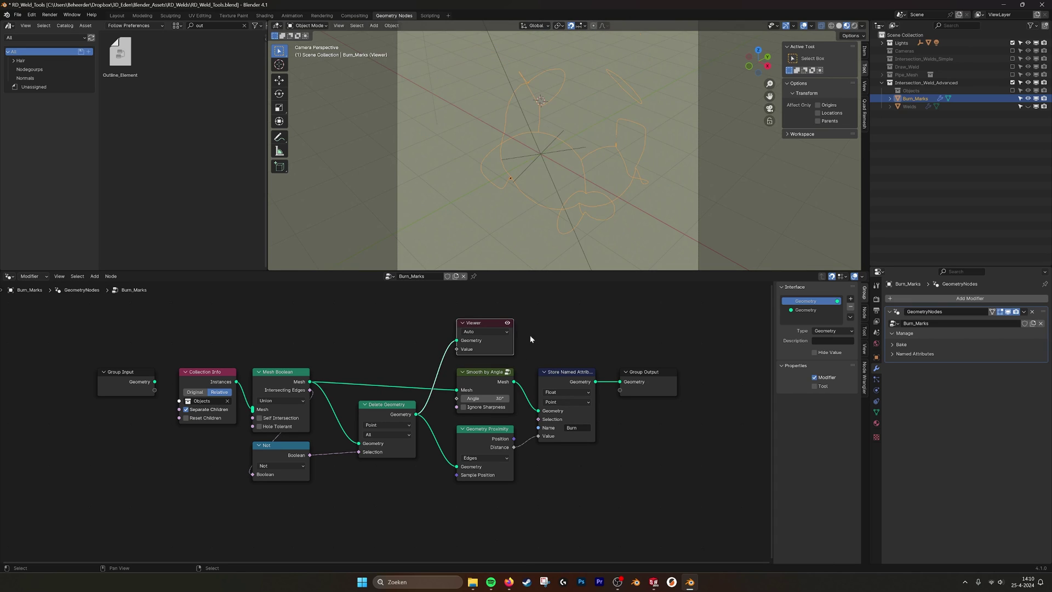
# Turn off the Viewer preview and delete the Viewer node from the Burn_Marks node tree.
pyautogui.rightClick(672, 194)
pyautogui.click(625, 146)
pyautogui.click(508, 323)
pyautogui.click(484, 429)
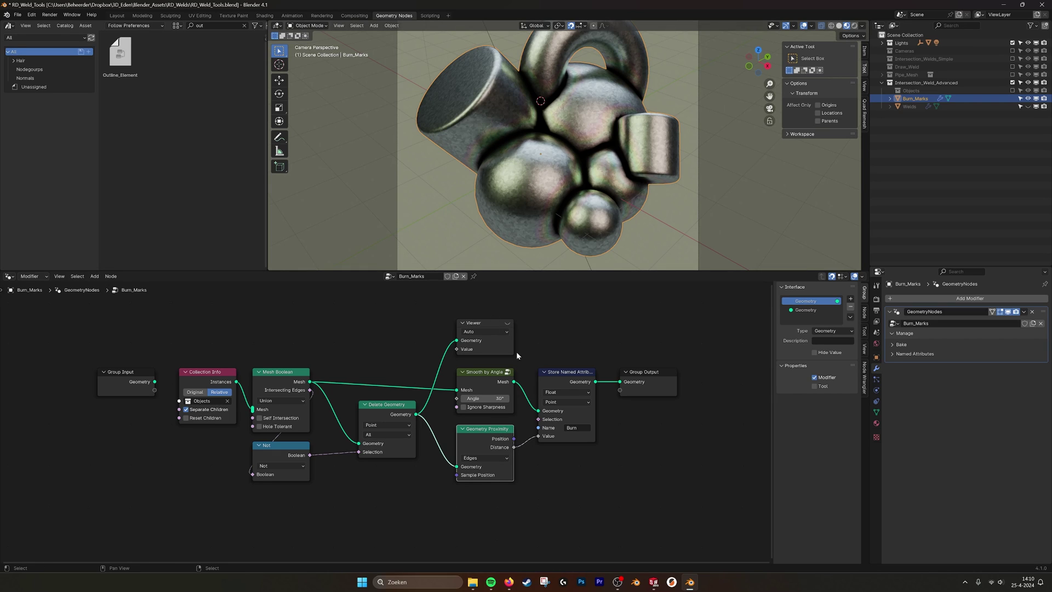
pyautogui.moveTo(435, 303); pyautogui.dragTo(529, 336)
pyautogui.press('x')
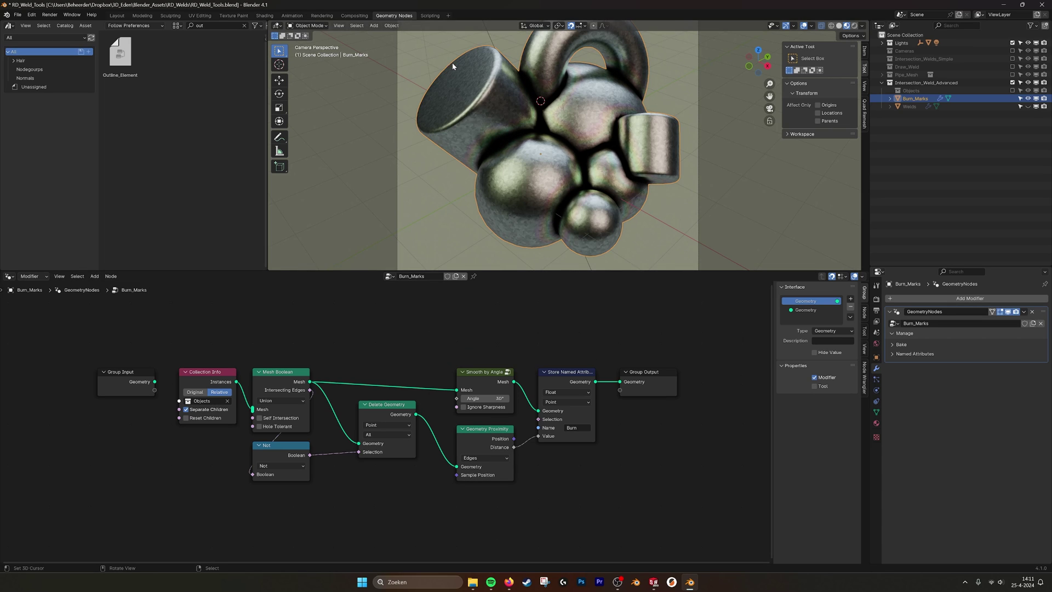
# Open the Galvanized_Metal material nodes of Burn_Marks in the Shading workspace, changing the shader type from World to Object.
pyautogui.click(265, 15)
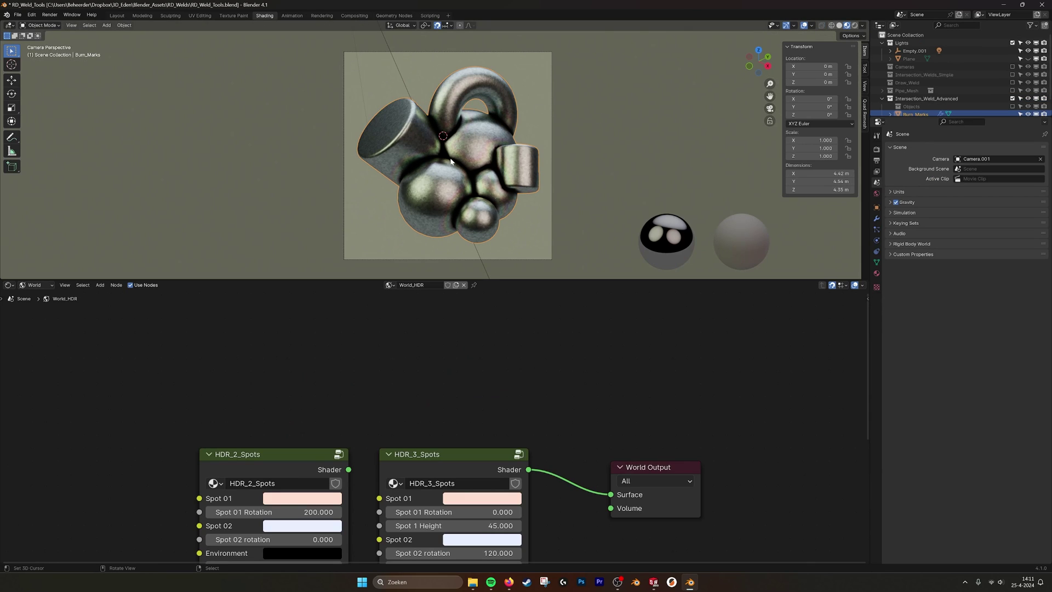
pyautogui.scroll(4, 451, 161)
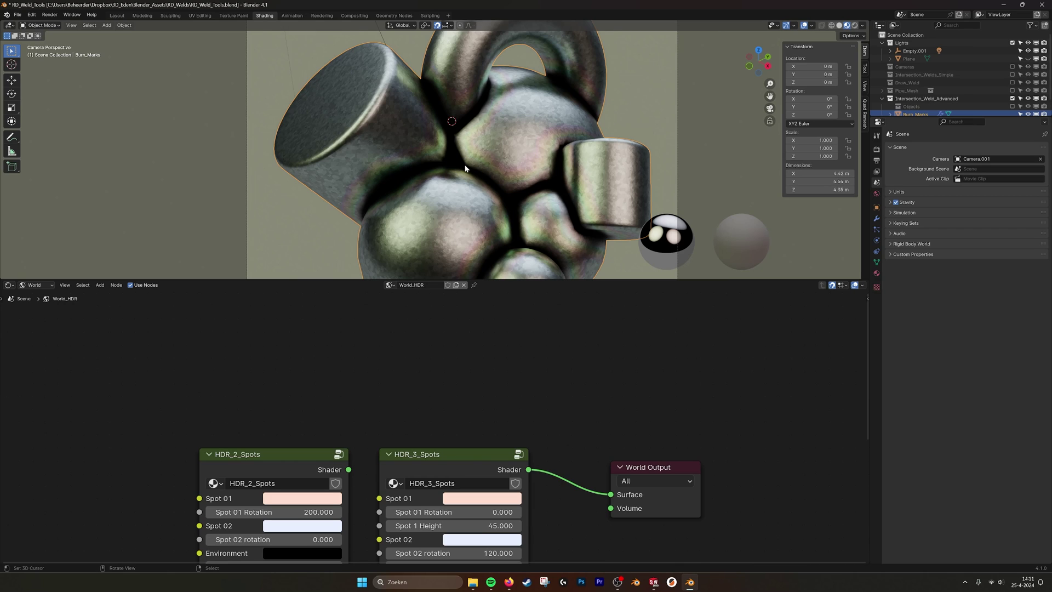
pyautogui.moveTo(525, 326); pyautogui.dragTo(546, 245, button='middle')
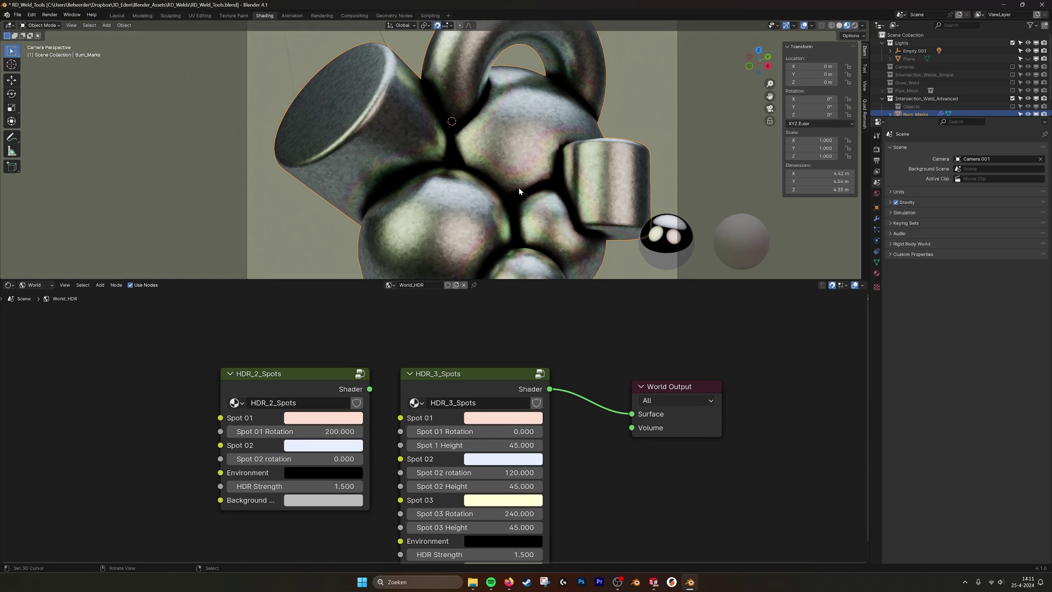
pyautogui.moveTo(480, 384); pyautogui.dragTo(531, 396, button='middle')
pyautogui.click(36, 285)
pyautogui.click(49, 307)
pyautogui.scroll(-10, 445, 410)
pyautogui.moveTo(268, 413); pyautogui.dragTo(539, 376, button='middle')
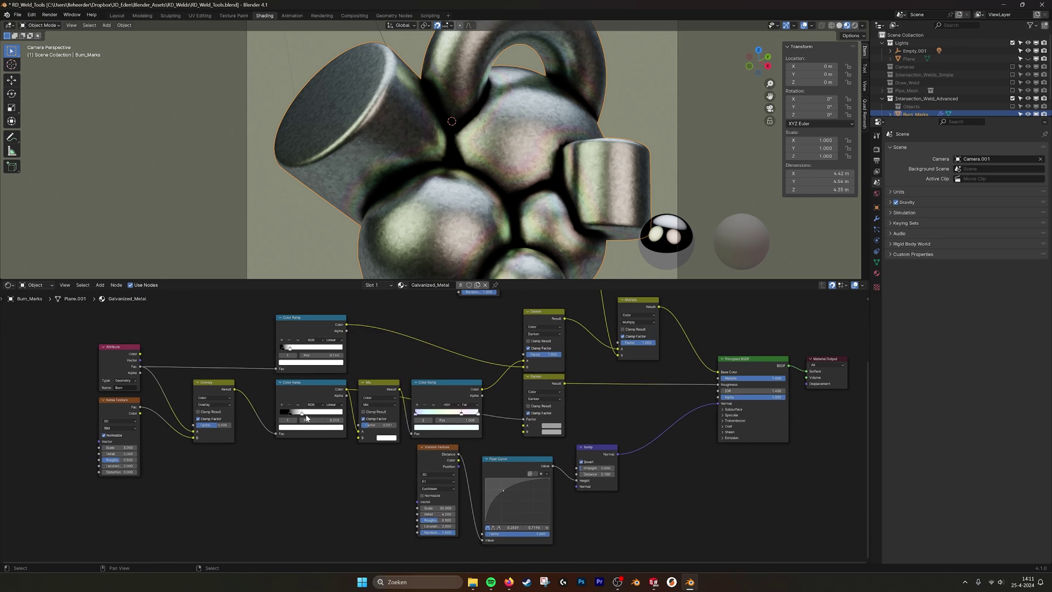
# Bring the Burn attribute and Color Ramp nodes into focus and make the Welds object visible again.
pyautogui.scroll(2, 525, 441)
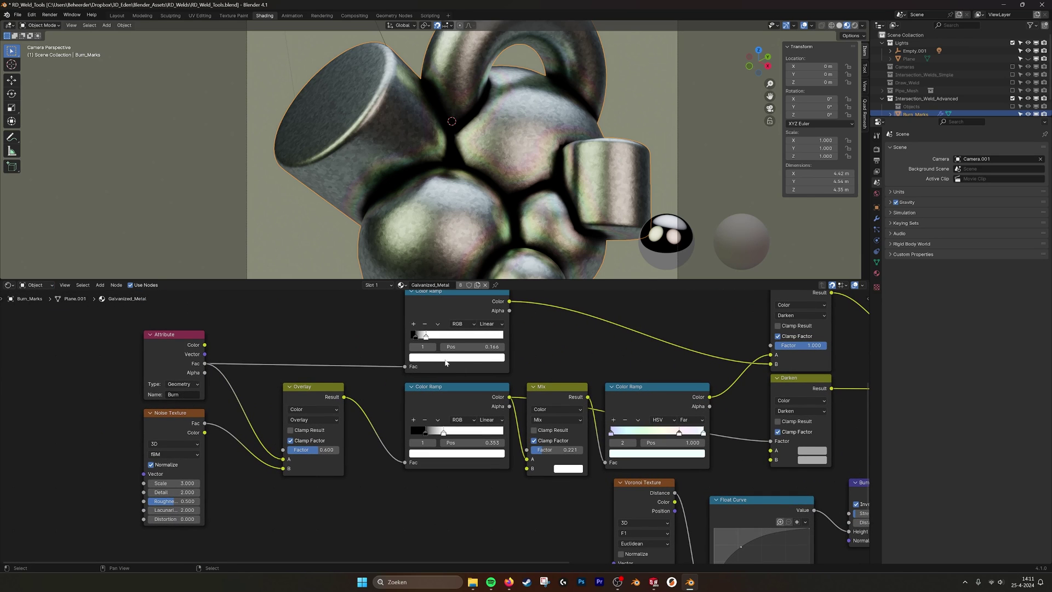
pyautogui.moveTo(562, 341); pyautogui.dragTo(521, 383, button='middle')
pyautogui.scroll(2, 521, 383)
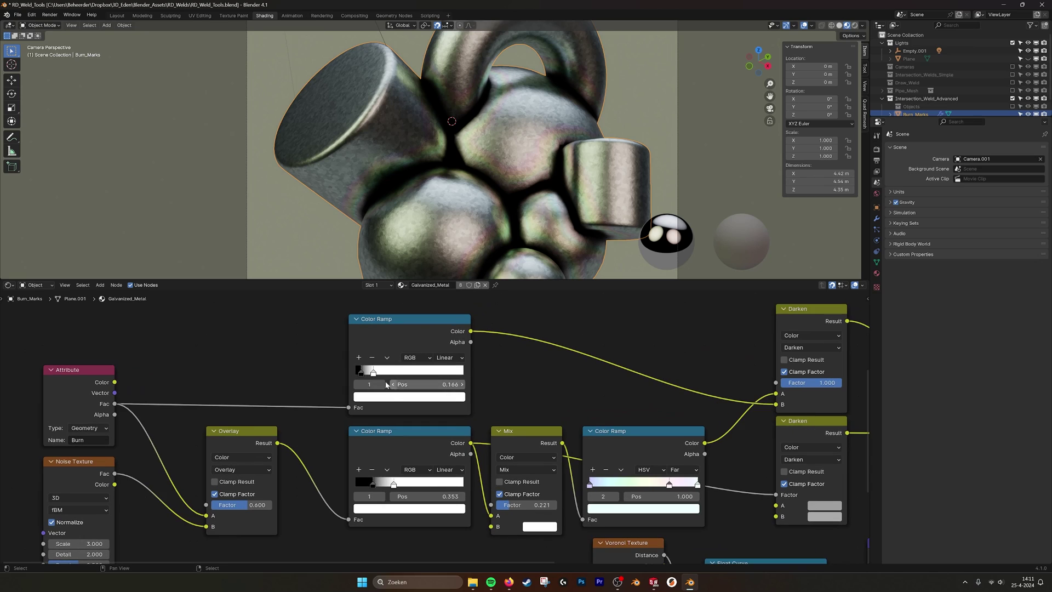
pyautogui.scroll(-2, 1006, 93)
pyautogui.click(1027, 108)
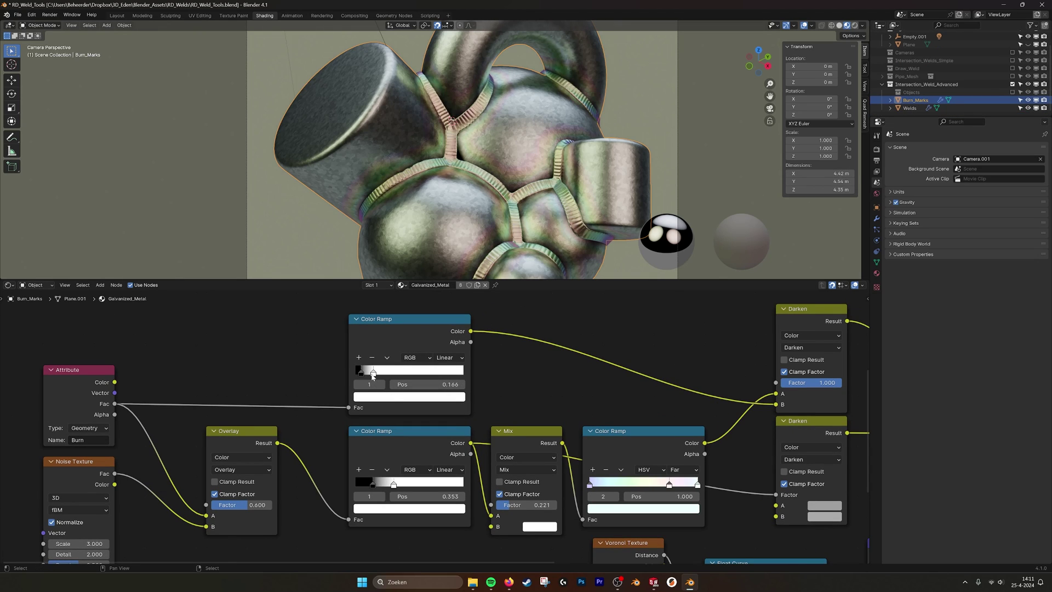
# Try moving the white stop of the upper Color Ramp to 0.366 and that of the lower Color Ramp, undoing each change.
pyautogui.moveTo(372, 376); pyautogui.dragTo(394, 376)
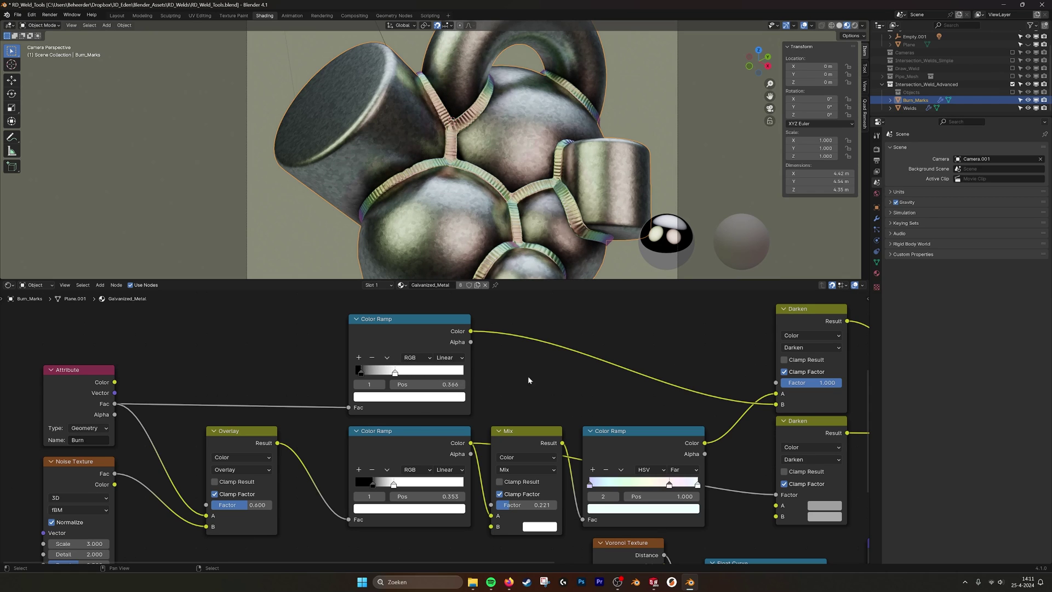
pyautogui.hotkey('ctrl', 'z')
pyautogui.moveTo(495, 434); pyautogui.dragTo(491, 385, button='middle')
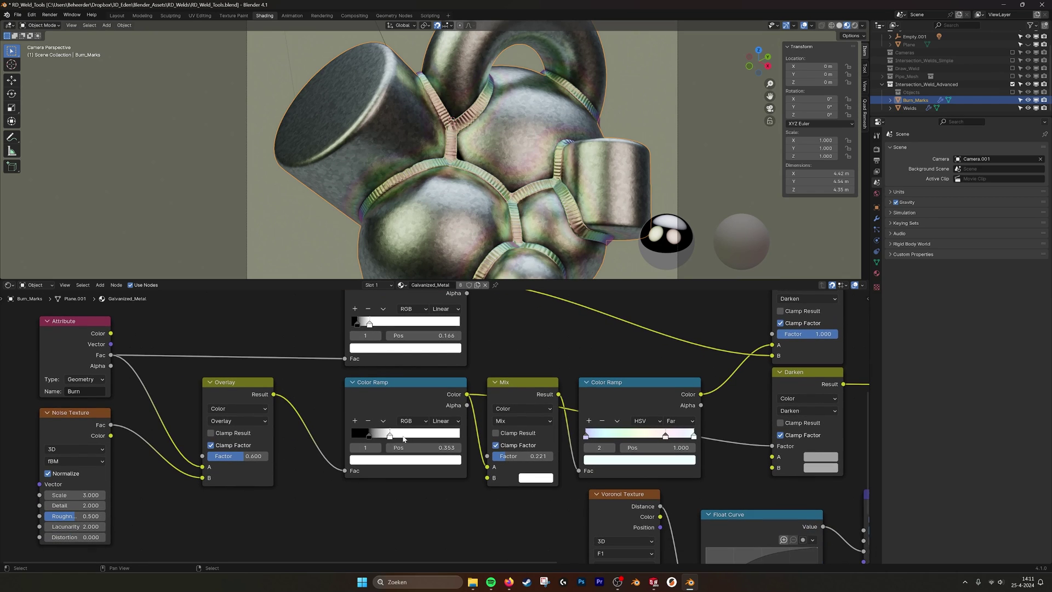
pyautogui.moveTo(391, 437)
pyautogui.mouseDown()
pyautogui.moveTo(458, 436)
pyautogui.moveTo(378, 430)
pyautogui.mouseUp()
pyautogui.hotkey('ctrl', 'z')
# Examine how the Burn attribute, Color Ramp, Mix and Darken nodes feed the Principled BSDF of Galvanized_Metal.
pyautogui.scroll(-3, 495, 366)
pyautogui.moveTo(495, 373); pyautogui.dragTo(448, 387, button='middle')
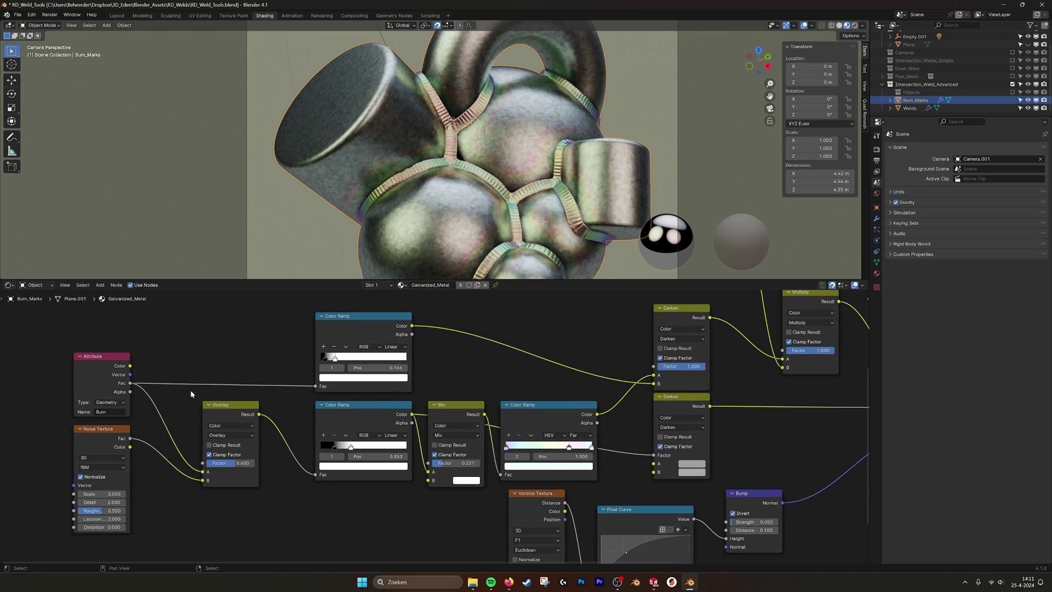
pyautogui.click(93, 357)
pyautogui.moveTo(151, 435); pyautogui.dragTo(158, 418, button='middle')
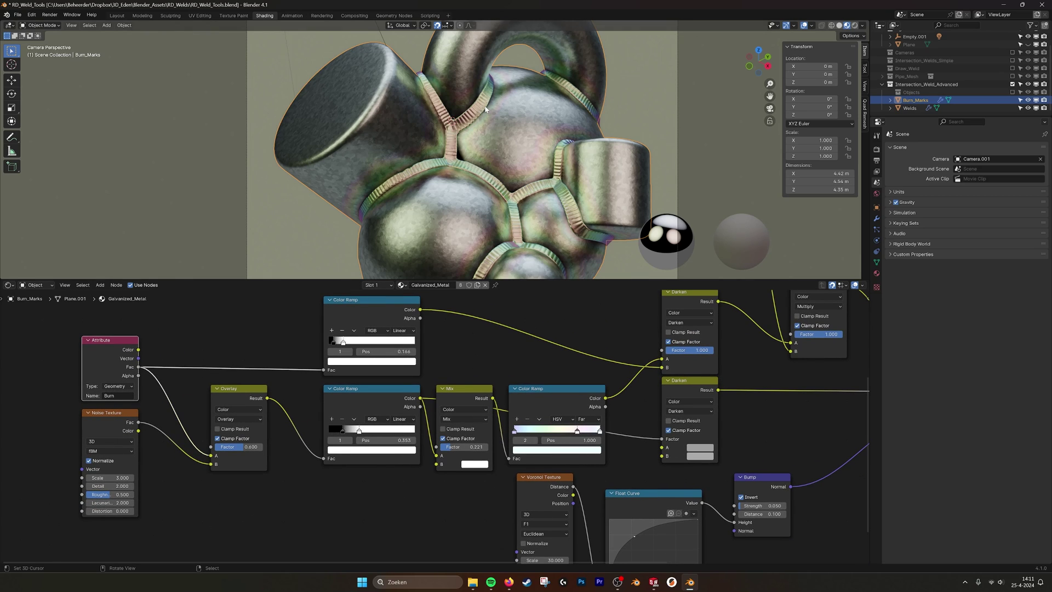
pyautogui.moveTo(558, 362); pyautogui.dragTo(363, 388, button='middle')
pyautogui.scroll(-1, 451, 383)
pyautogui.scroll(-2, 309, 383)
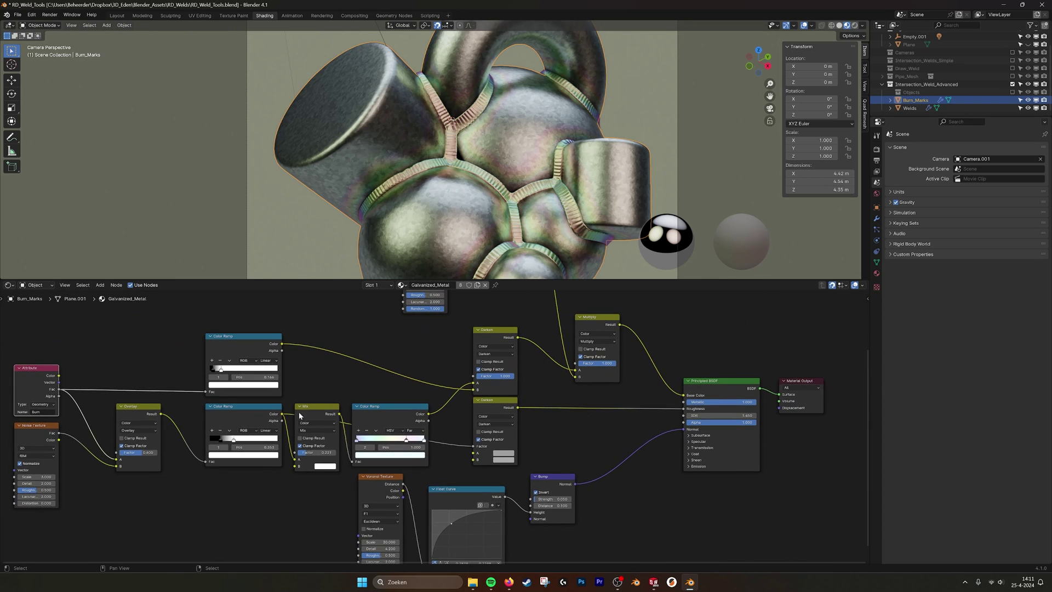
pyautogui.moveTo(439, 411); pyautogui.dragTo(392, 415, button='middle')
pyautogui.click(353, 420)
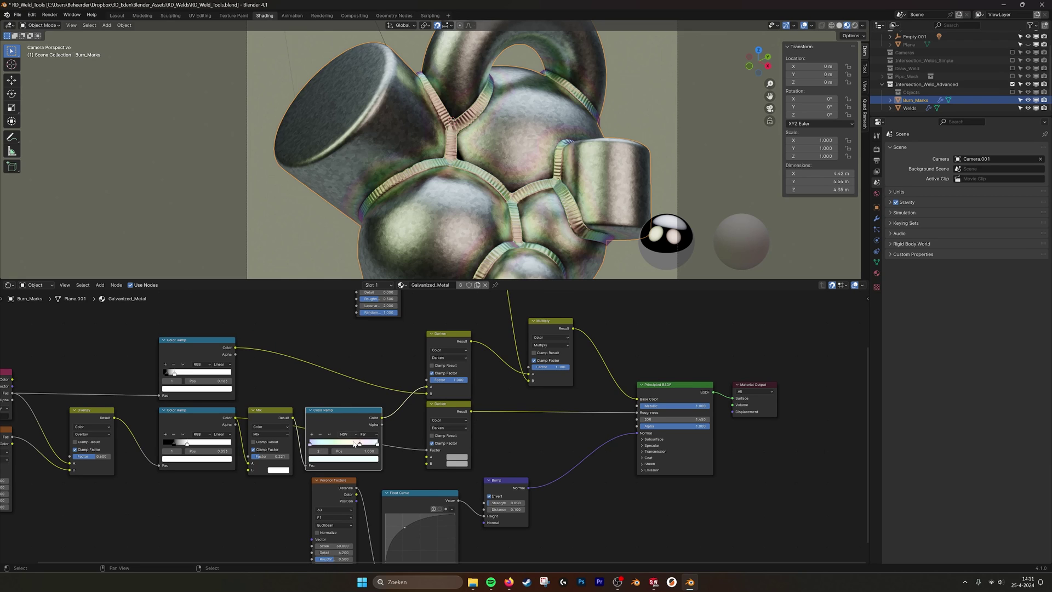
pyautogui.moveTo(403, 438); pyautogui.dragTo(346, 419, button='middle')
pyautogui.scroll(2, 347, 419)
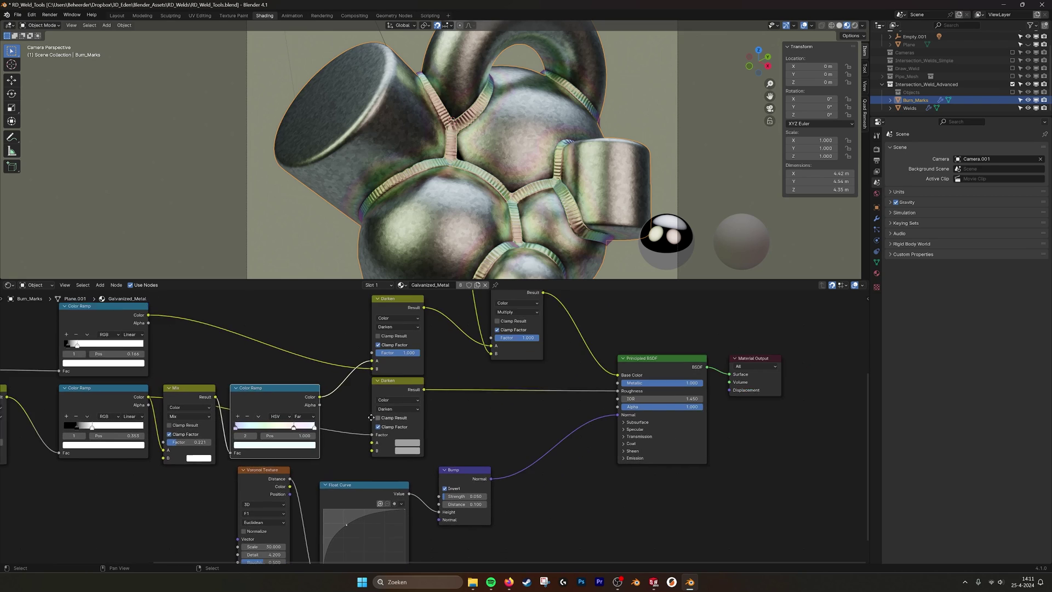
pyautogui.scroll(-2, 400, 418)
pyautogui.moveTo(425, 410); pyautogui.dragTo(422, 422, button='middle')
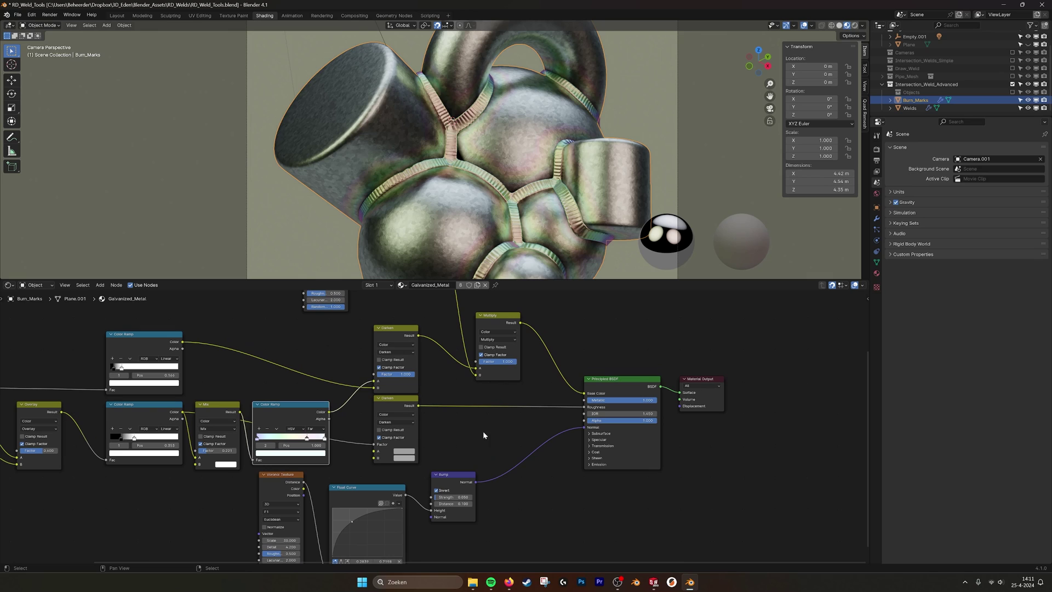
pyautogui.moveTo(442, 461); pyautogui.dragTo(451, 439, button='middle')
# Examine the two Voronoi Texture branches driving the bump and color, and inspect their pattern up close on the metal surface.
pyautogui.moveTo(242, 454); pyautogui.dragTo(464, 513)
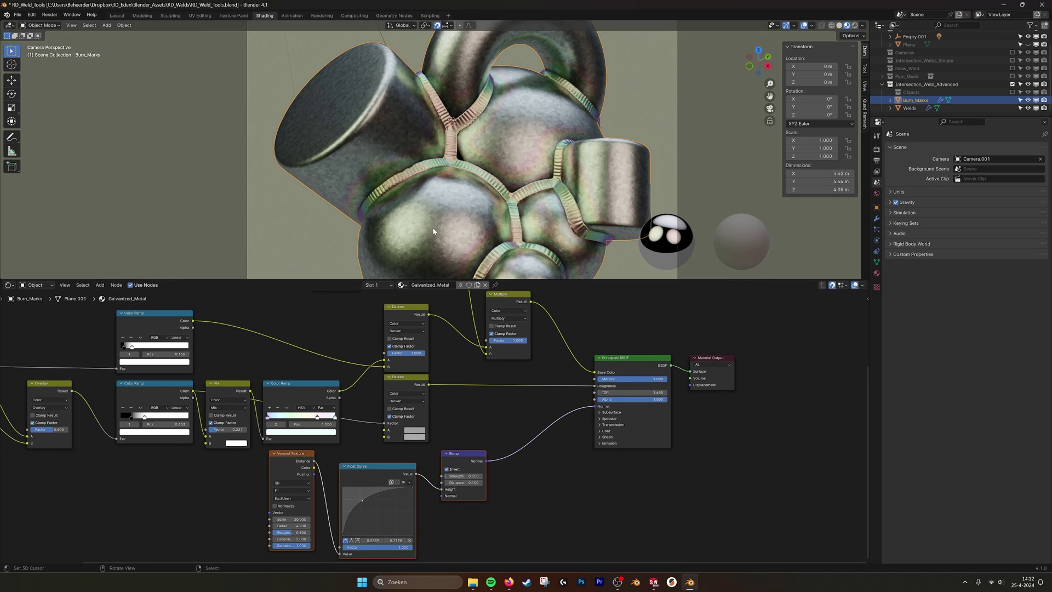
pyautogui.moveTo(464, 324); pyautogui.dragTo(489, 454, button='middle')
pyautogui.moveTo(304, 318); pyautogui.dragTo(453, 387)
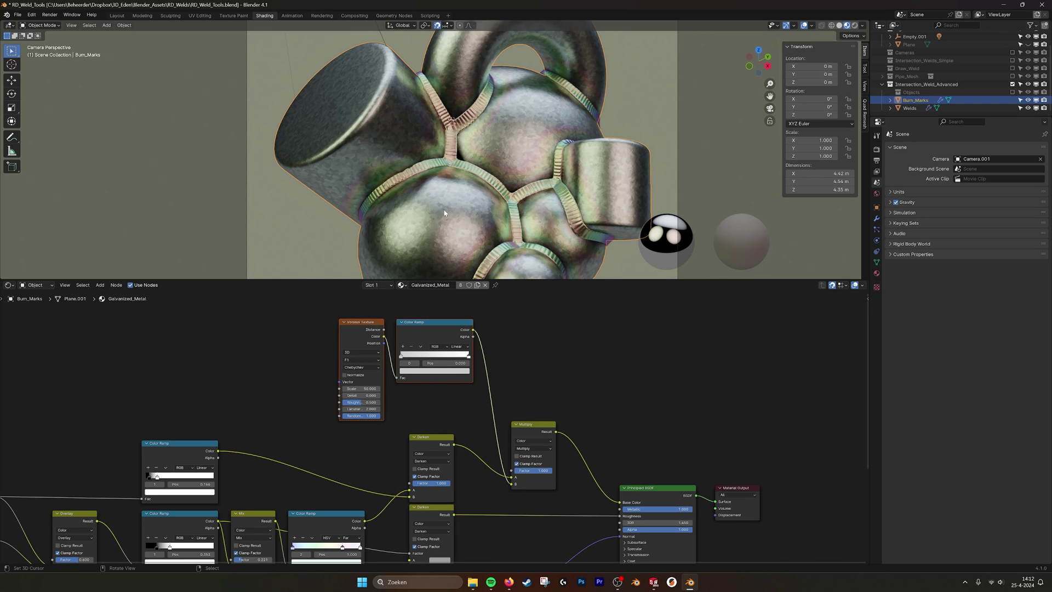
pyautogui.scroll(5, 468, 229)
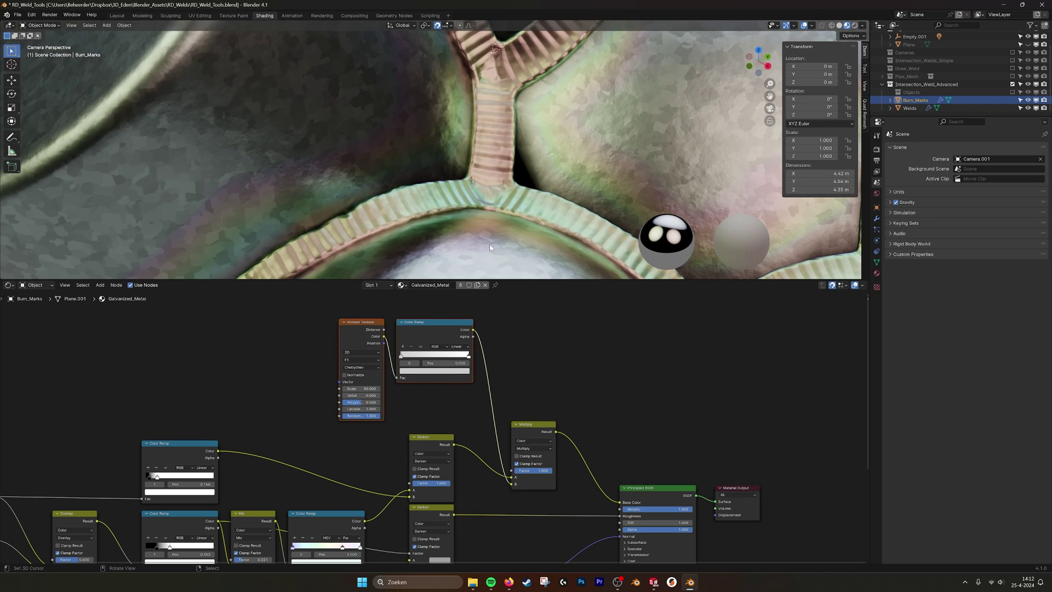
pyautogui.scroll(2, 482, 237)
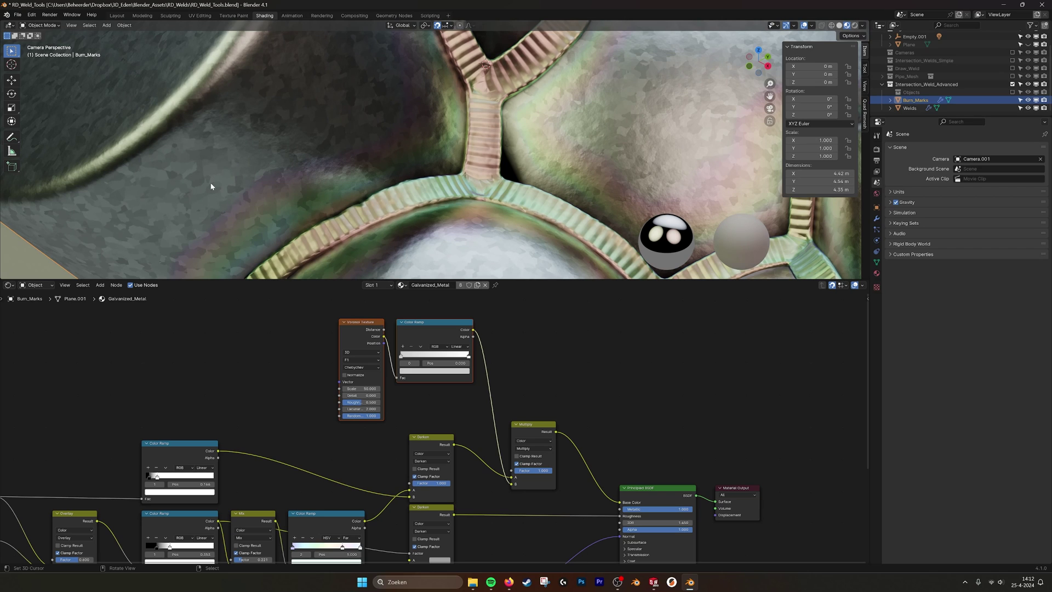
# Select the Welds object in the viewport to show its Weld.001 material nodes.
pyautogui.scroll(-10, 415, 170)
pyautogui.click(554, 134)
pyautogui.scroll(1, 542, 153)
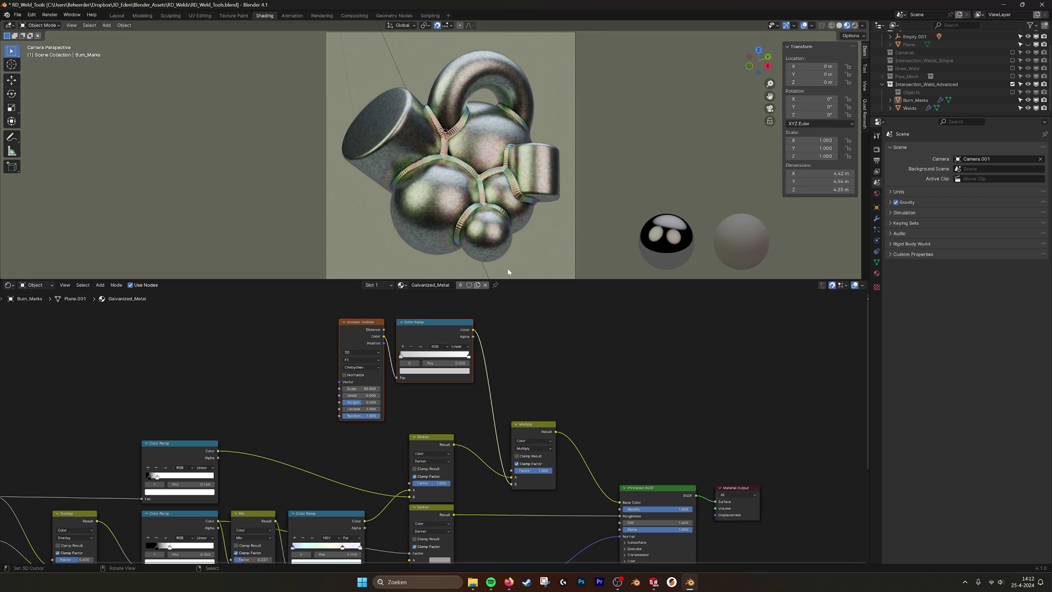
pyautogui.click(489, 105)
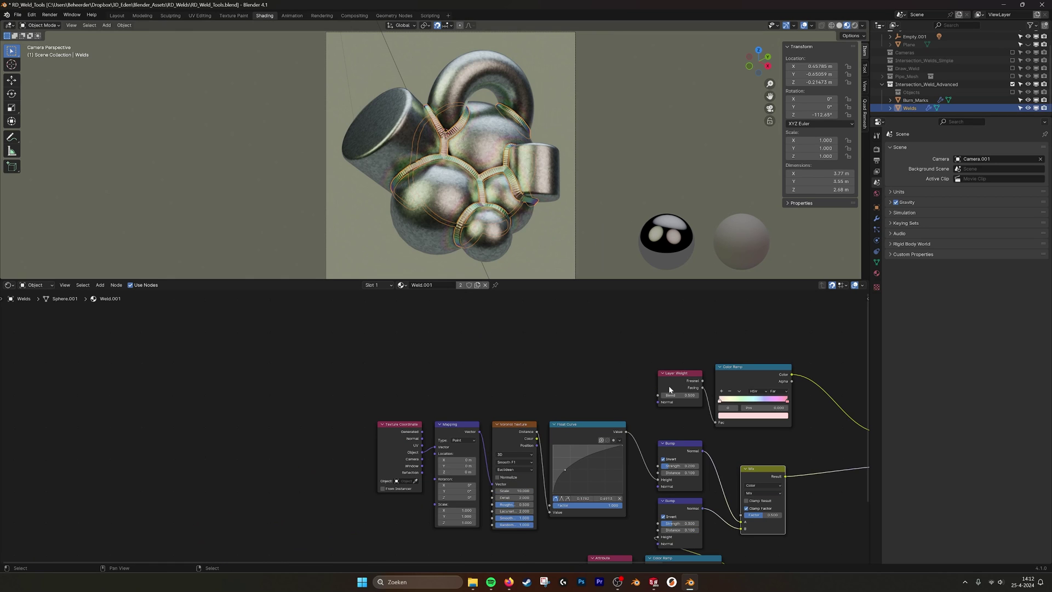
pyautogui.moveTo(532, 350); pyautogui.dragTo(530, 338, button='middle')
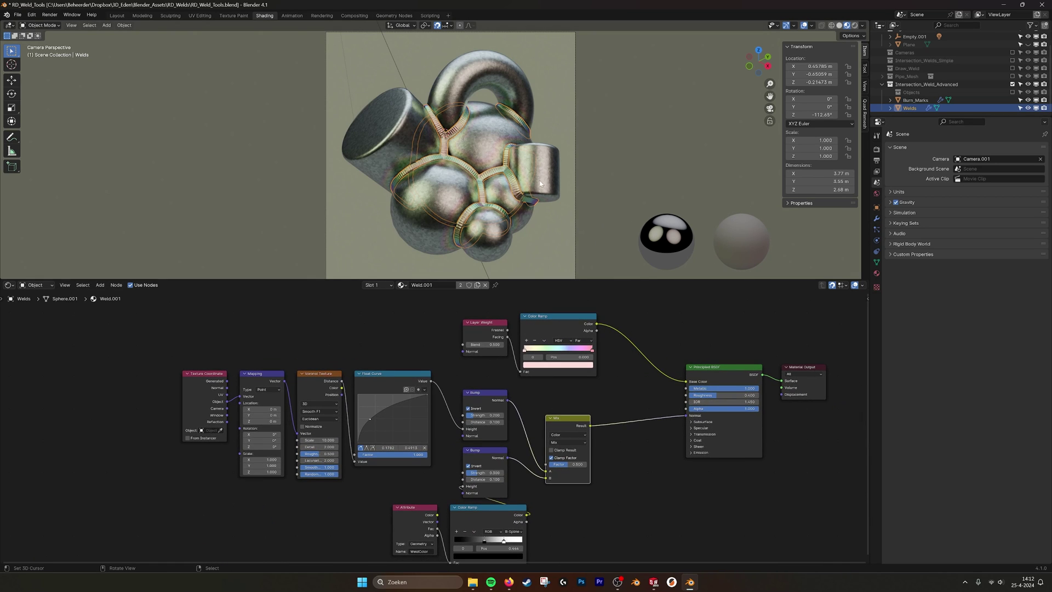
# Examine the Layer Weight color ramp and the Texture Coordinate, Mapping, Voronoi Texture and Float Curve nodes of Weld.001.
pyautogui.scroll(1, 390, 409)
pyautogui.moveTo(390, 409); pyautogui.dragTo(350, 418, button='middle')
pyautogui.moveTo(410, 313); pyautogui.dragTo(549, 375)
pyautogui.scroll(3, 525, 322)
pyautogui.moveTo(461, 298); pyautogui.dragTo(456, 327, button='middle')
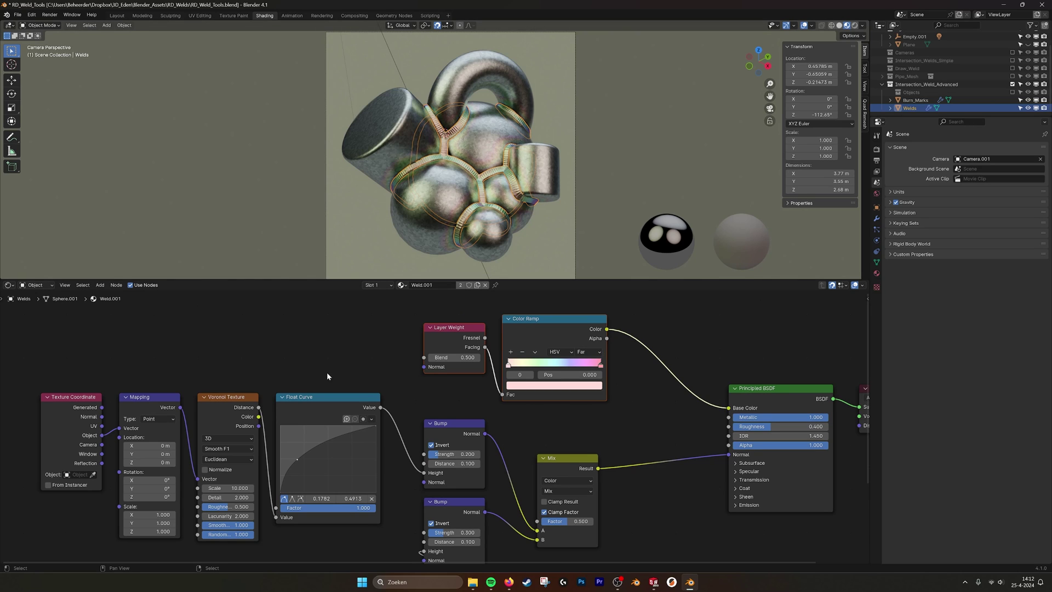
pyautogui.moveTo(326, 372); pyautogui.dragTo(372, 348, button='middle')
pyautogui.click(137, 373)
pyautogui.moveTo(203, 355); pyautogui.dragTo(169, 328, button='middle')
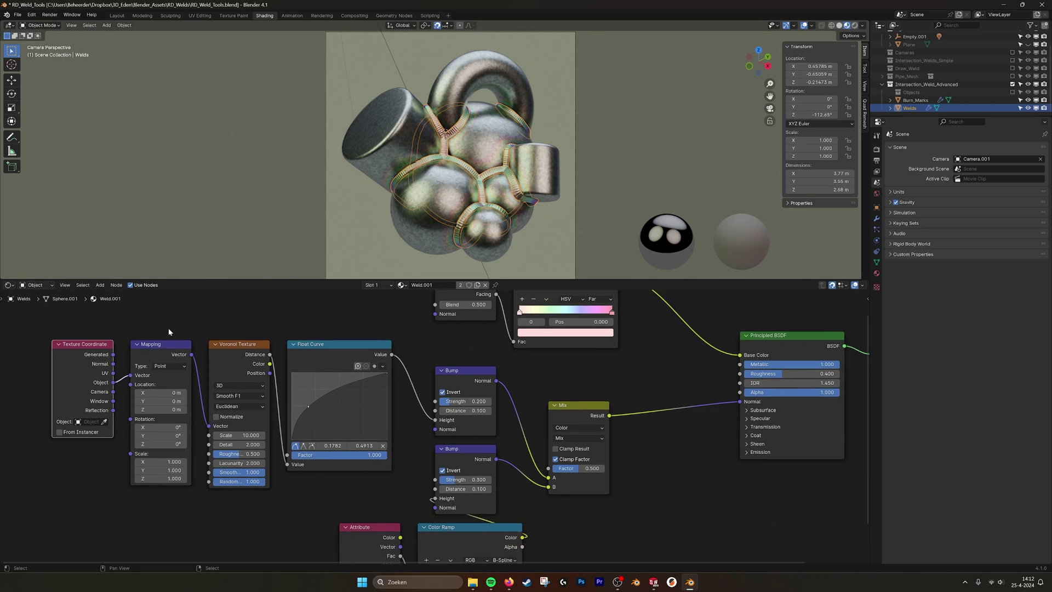
pyautogui.scroll(-1, 174, 335)
pyautogui.moveTo(367, 392); pyautogui.dragTo(318, 387, button='middle')
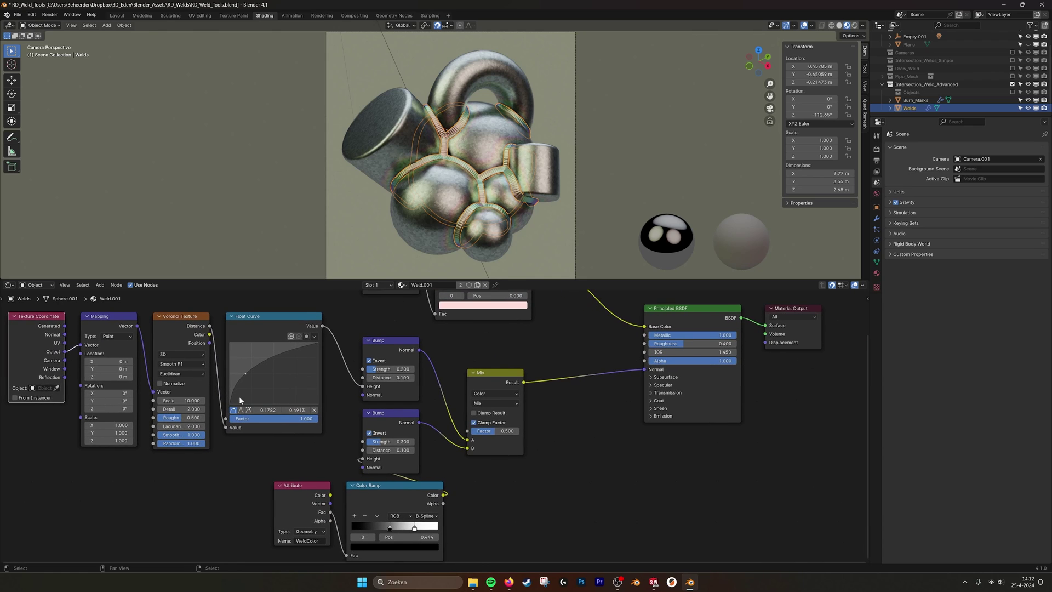
pyautogui.moveTo(239, 396); pyautogui.dragTo(277, 401, button='middle')
pyautogui.click(218, 320)
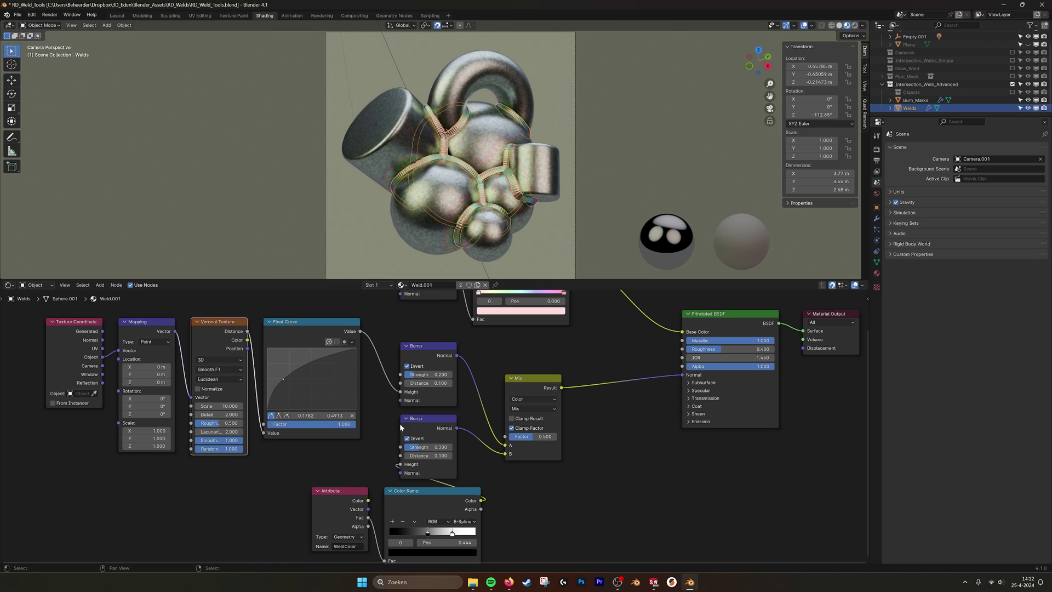
# Preview the upper Bump node alone on the Principled BSDF's Normal input, check the WeldColor attribute, and reconnect the Mix result.
pyautogui.moveTo(490, 406); pyautogui.dragTo(450, 406, button='middle')
pyautogui.moveTo(416, 355); pyautogui.dragTo(643, 374)
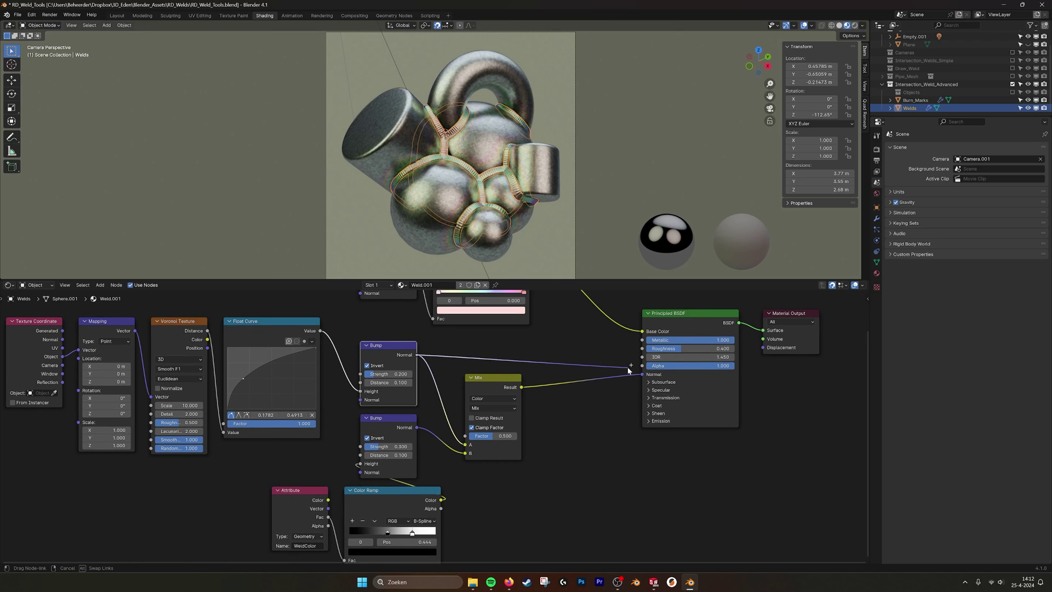
pyautogui.scroll(5, 495, 213)
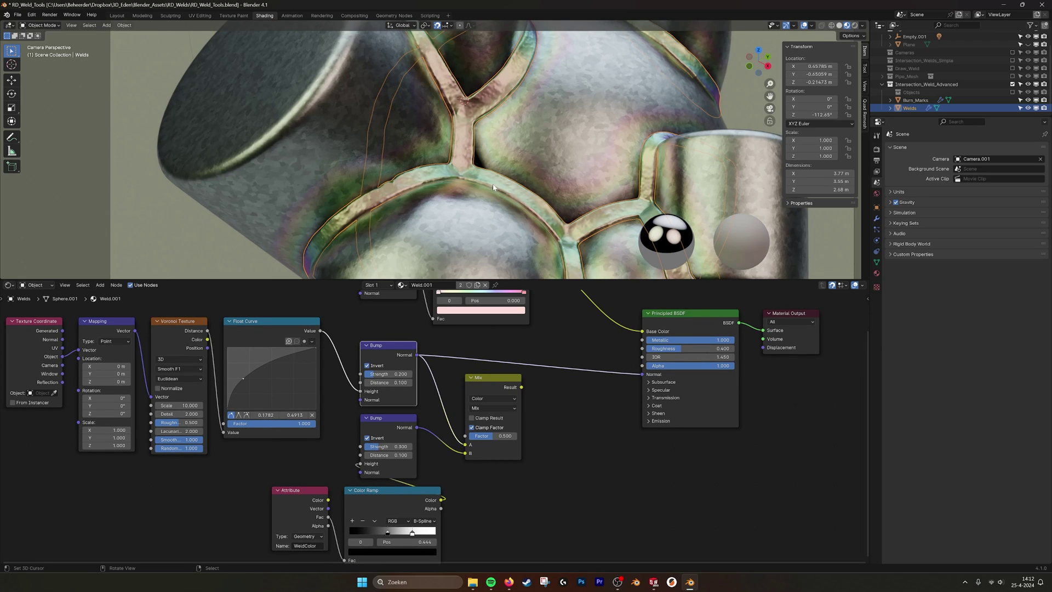
pyautogui.moveTo(320, 486); pyautogui.dragTo(331, 433, button='middle')
pyautogui.click(328, 495)
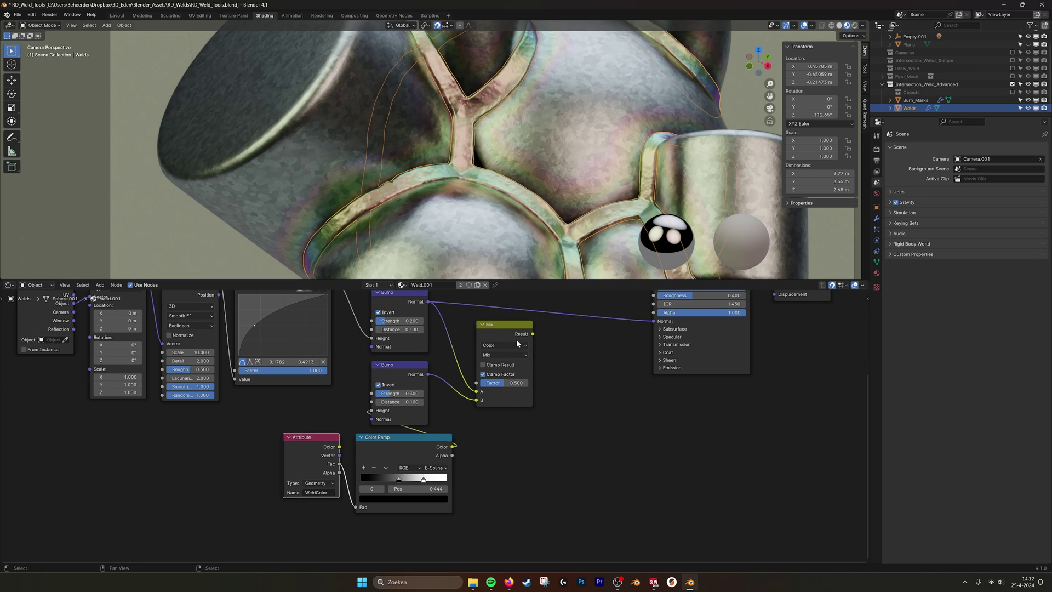
pyautogui.moveTo(533, 334); pyautogui.dragTo(654, 321)
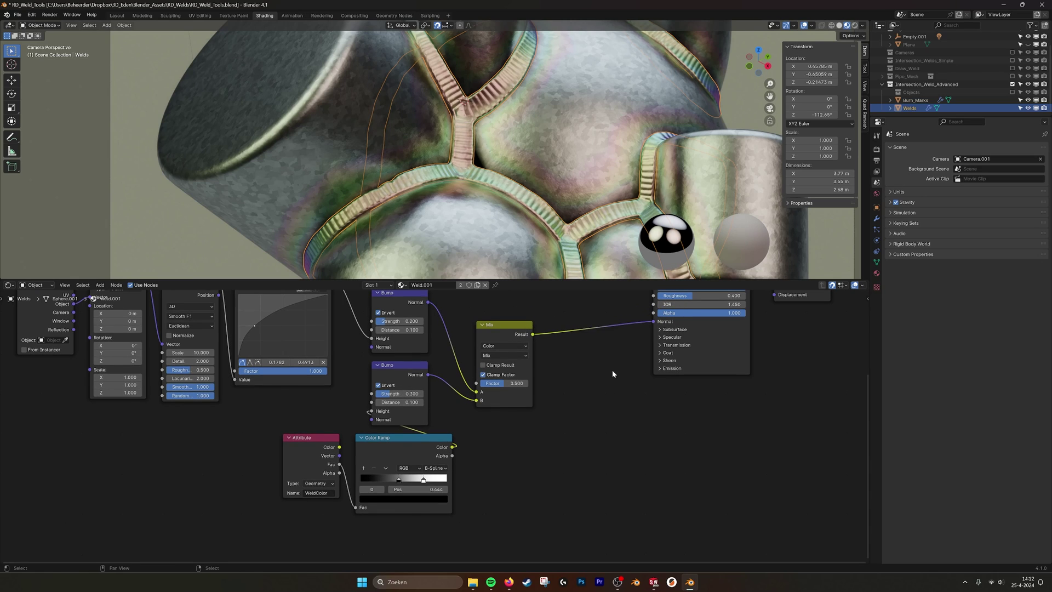
# Clear the selection of the welds and view the whole welded assembly in the viewport.
pyautogui.moveTo(589, 332); pyautogui.dragTo(596, 353, button='middle')
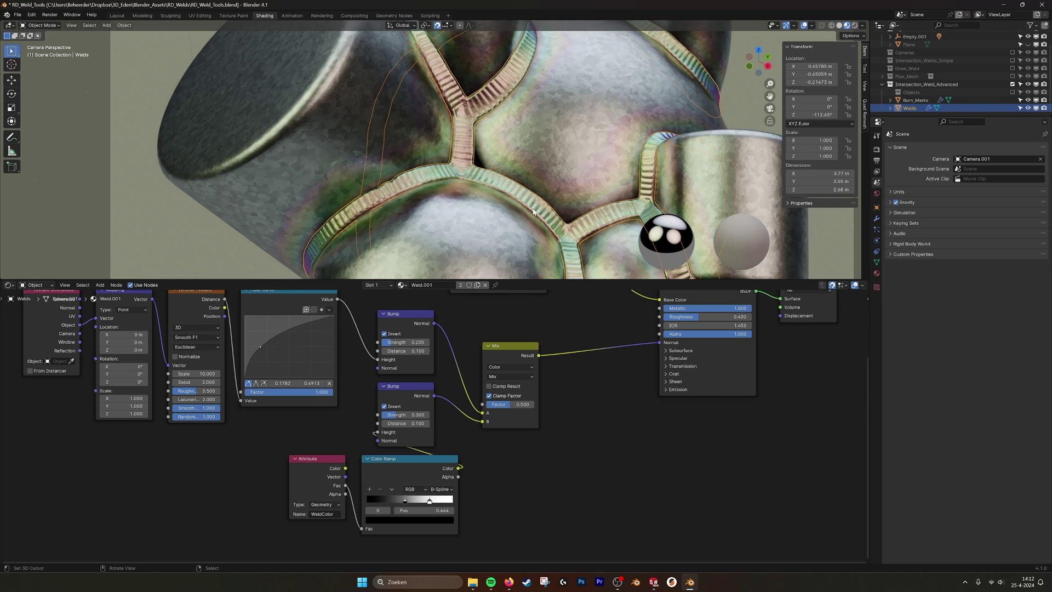
pyautogui.scroll(-6, 562, 225)
pyautogui.click(590, 131)
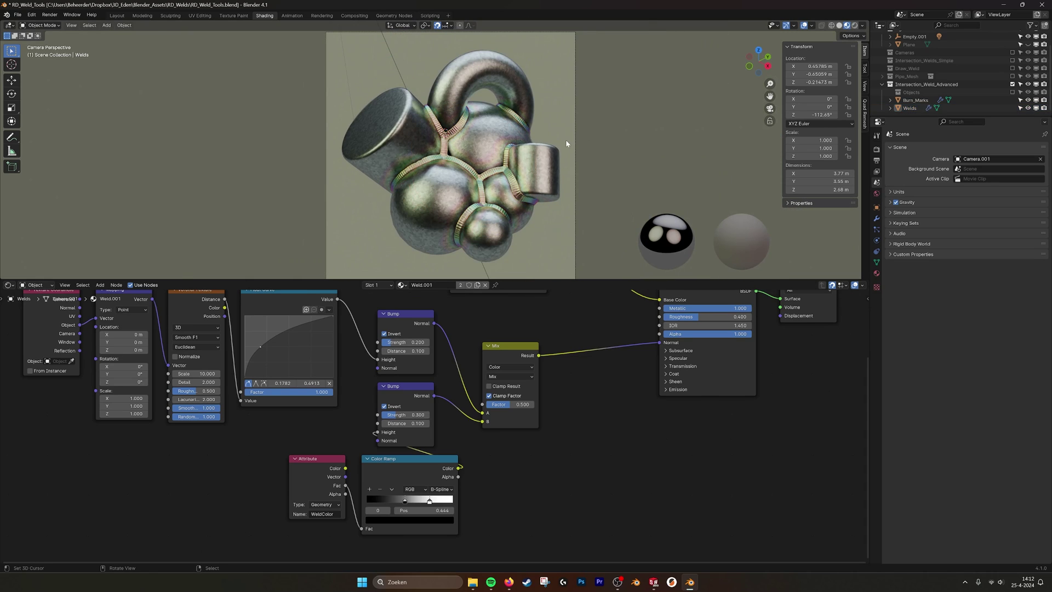
pyautogui.scroll(1, 565, 139)
pyautogui.scroll(1, 486, 192)
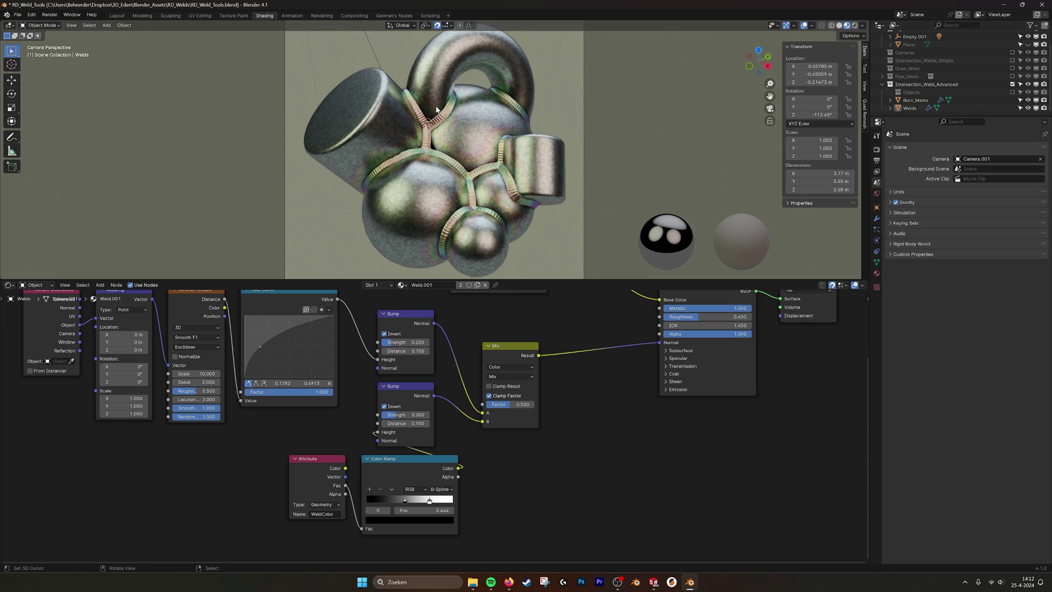
# Show the Welds object's GN_Intersection_Welds node tree in the Geometry Nodes workspace and enter its RD_Intersection_Weld.001 group.
pyautogui.click(394, 15)
pyautogui.click(579, 163)
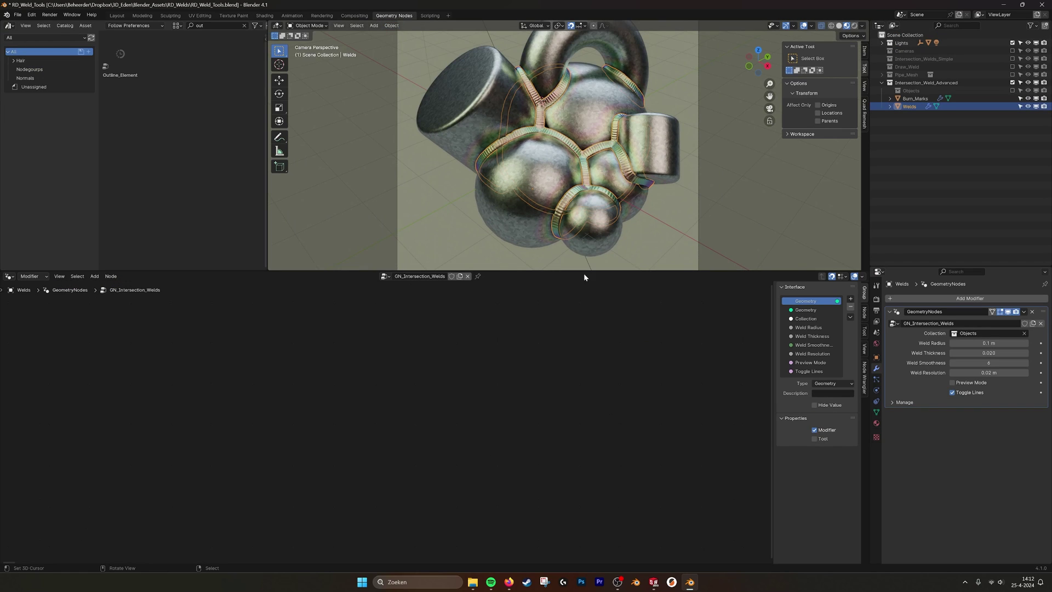
pyautogui.press('Home')
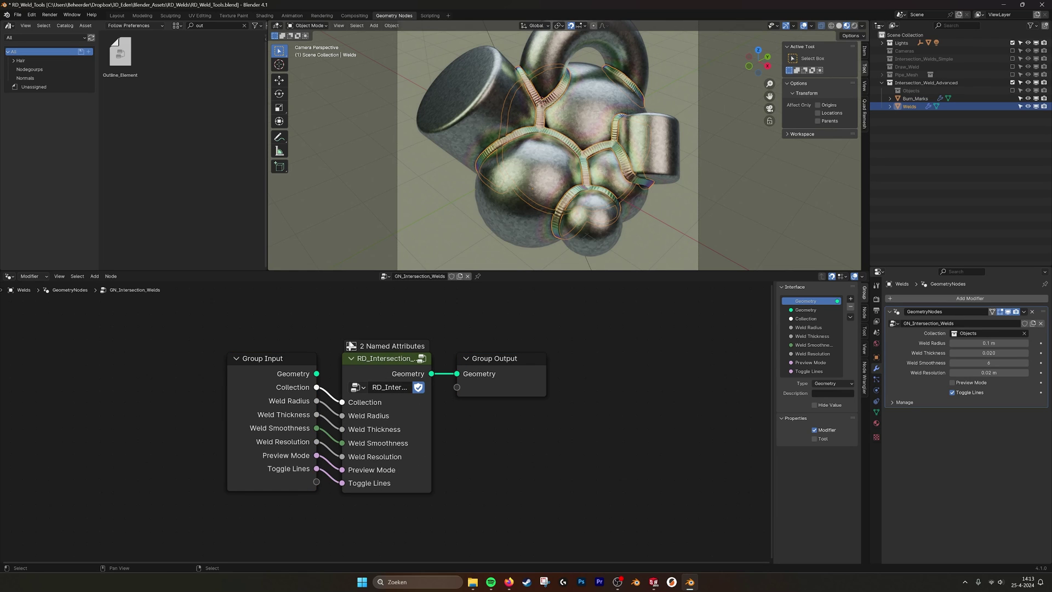
pyautogui.moveTo(425, 357); pyautogui.dragTo(450, 359, button='middle')
pyautogui.click(447, 359)
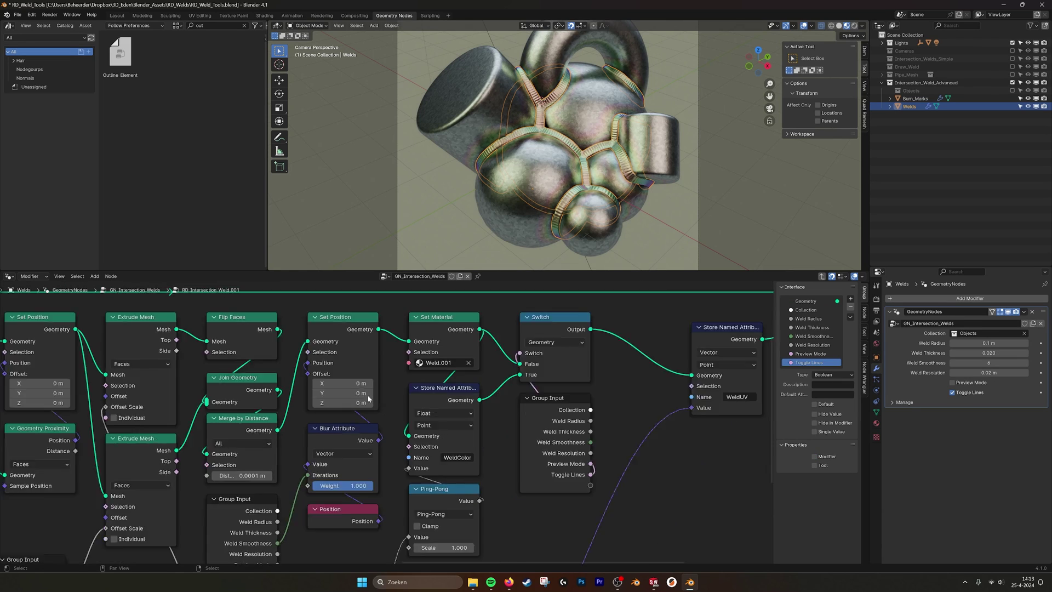
# Examine the RD_Intersection_Weld.001 node chain from the Collection Info and Mesh Boolean nodes through to the Group Output.
pyautogui.press('Home')
pyautogui.moveTo(343, 374); pyautogui.dragTo(439, 375, button='middle')
pyautogui.scroll(1, 351, 377)
pyautogui.moveTo(351, 377); pyautogui.dragTo(465, 380, button='middle')
pyautogui.moveTo(319, 369); pyautogui.dragTo(365, 388, button='middle')
pyautogui.scroll(1, 367, 377)
pyautogui.scroll(-1, 367, 377)
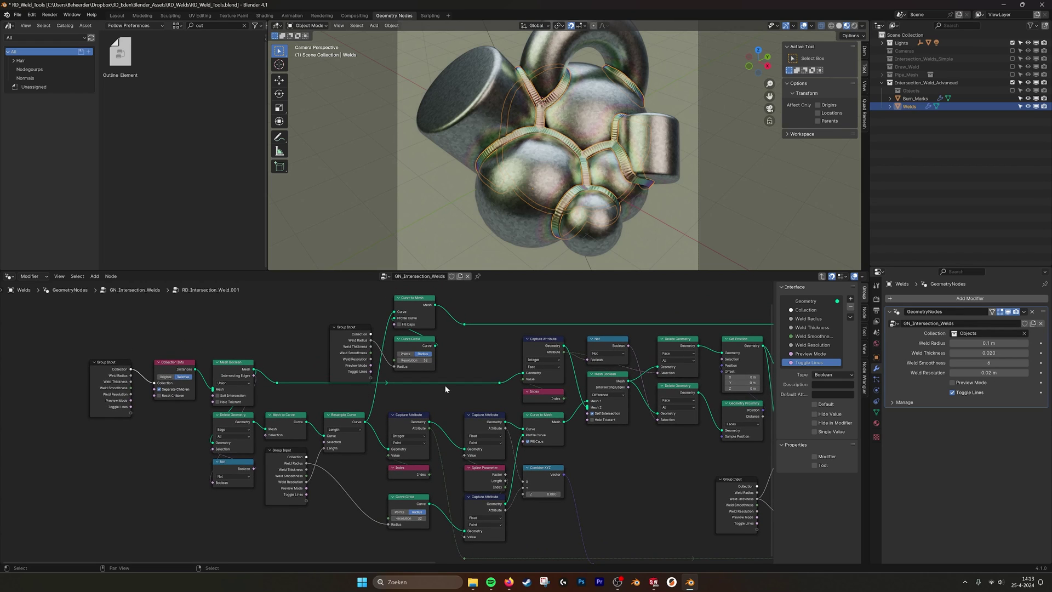
pyautogui.moveTo(509, 391); pyautogui.dragTo(393, 392, button='middle')
pyautogui.moveTo(471, 383); pyautogui.dragTo(372, 391, button='middle')
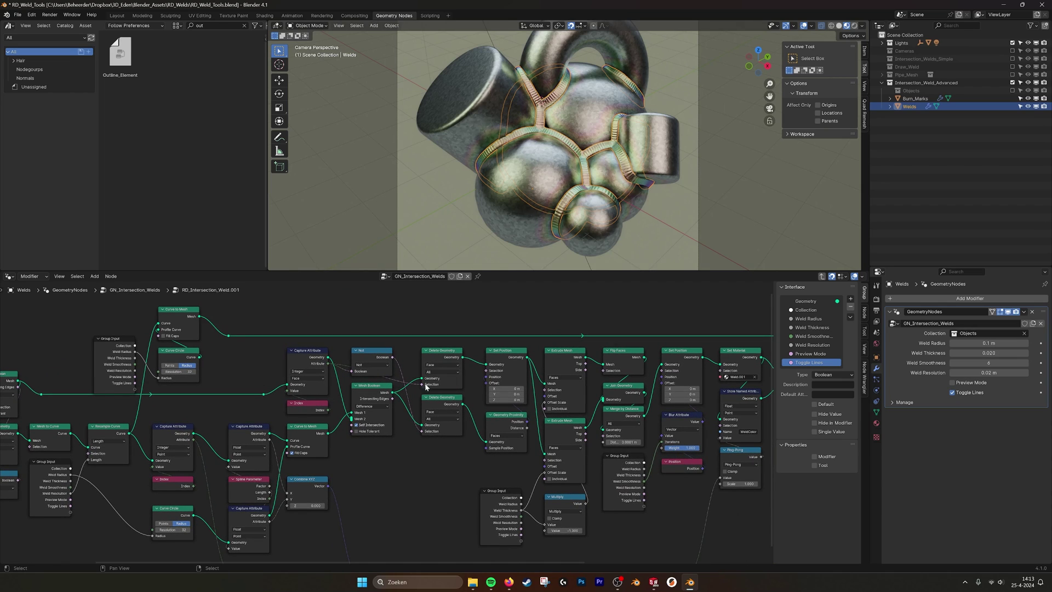
pyautogui.moveTo(451, 385); pyautogui.dragTo(427, 386, button='middle')
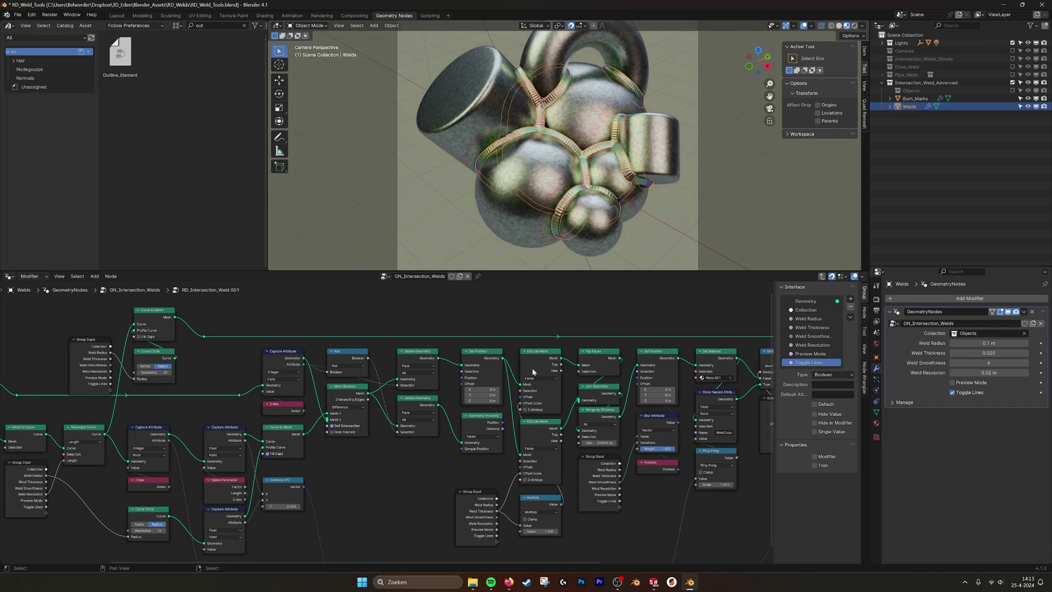
pyautogui.moveTo(753, 408); pyautogui.dragTo(620, 386, button='middle')
pyautogui.moveTo(683, 378); pyautogui.dragTo(603, 377, button='middle')
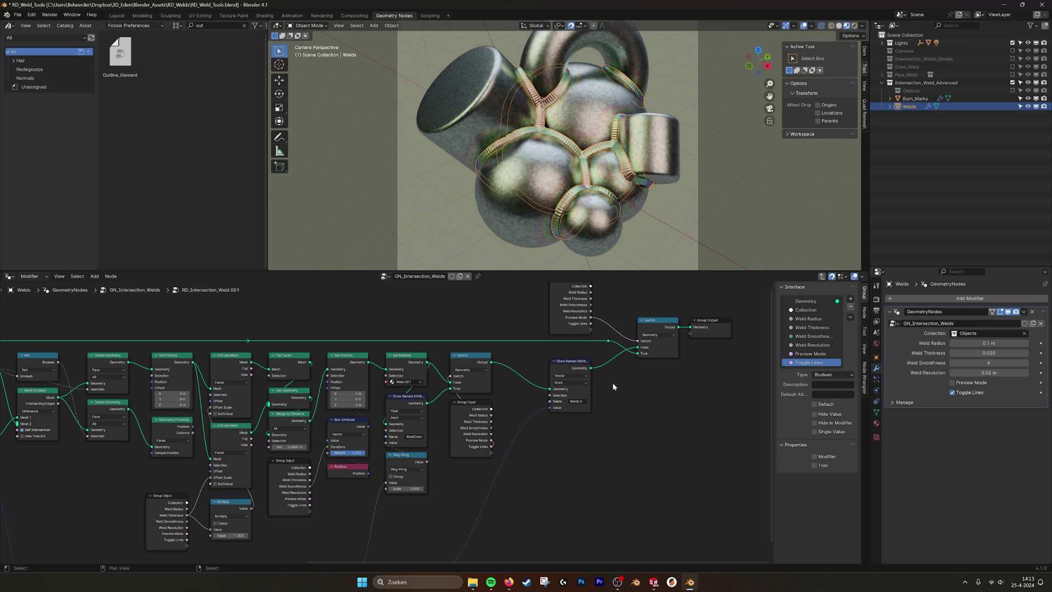
pyautogui.scroll(-5, 502, 391)
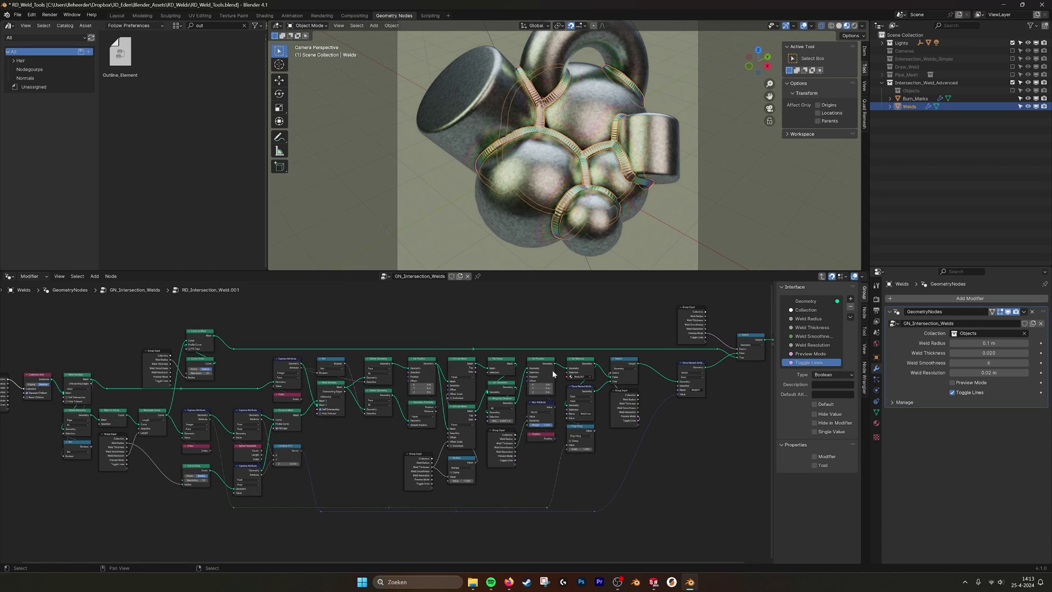
pyautogui.moveTo(553, 374); pyautogui.dragTo(571, 370, button='middle')
pyautogui.scroll(-1, 576, 368)
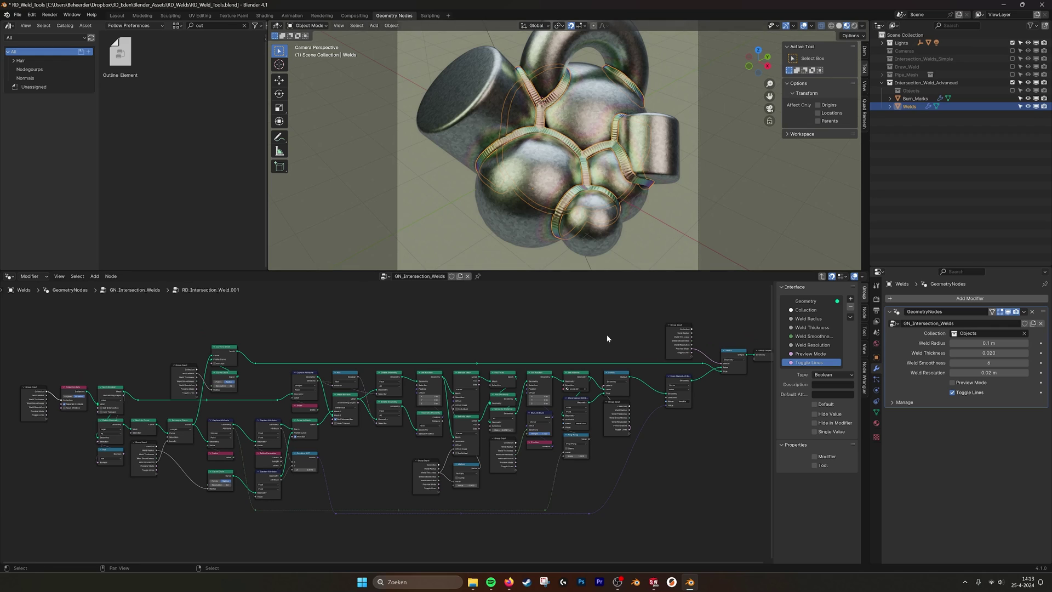
# Deselect the Welds object and return to the top level of the GN_Intersection_Welds node tree.
pyautogui.click(665, 219)
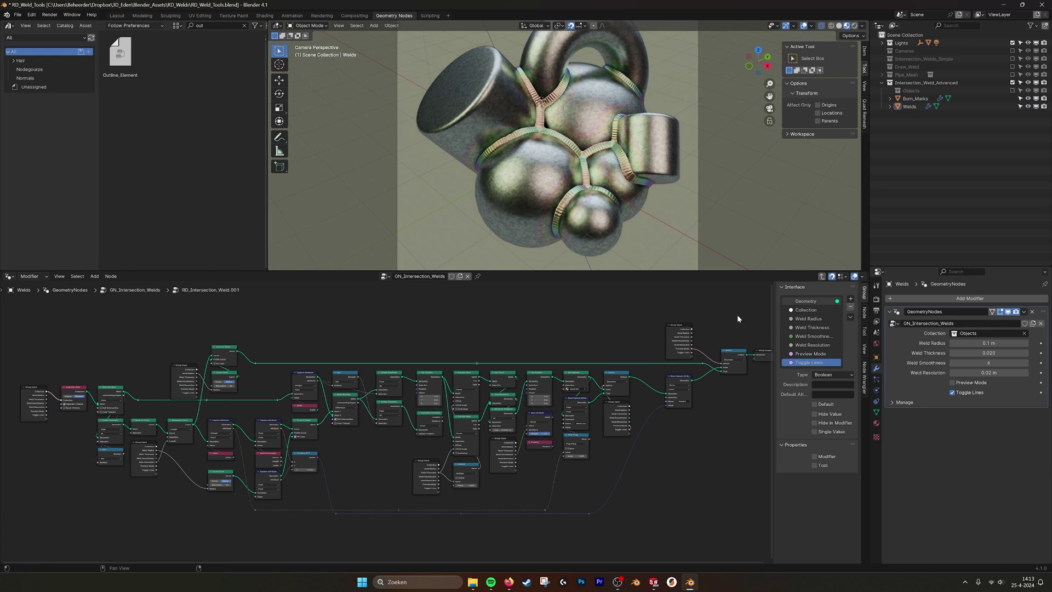
pyautogui.click(820, 276)
pyautogui.press('Home')
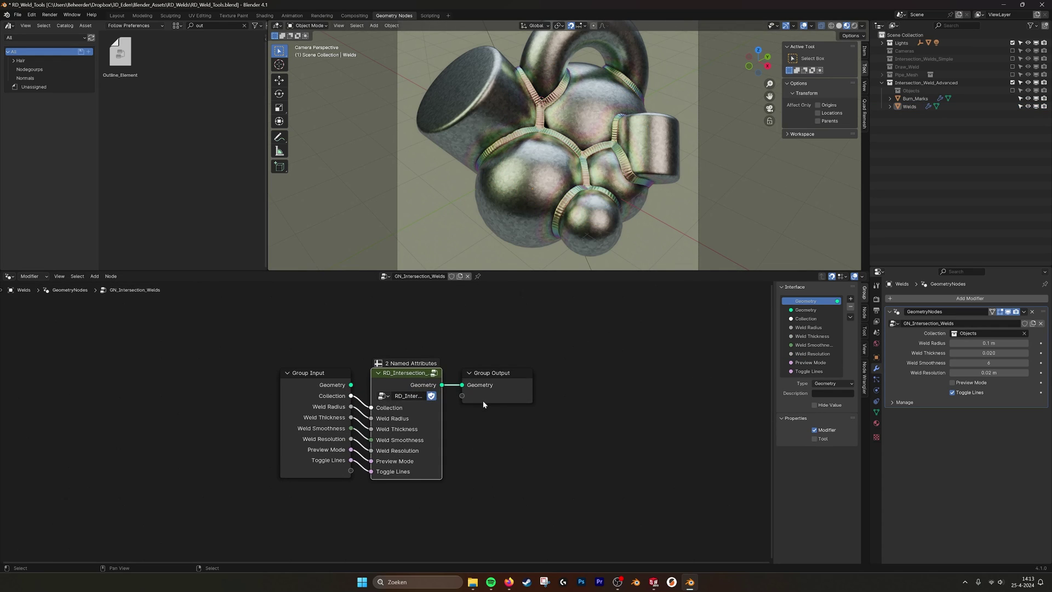
# Hide the Intersection_Weld_Advanced collection and enable the Draw_Weld collection.
pyautogui.click(1012, 82)
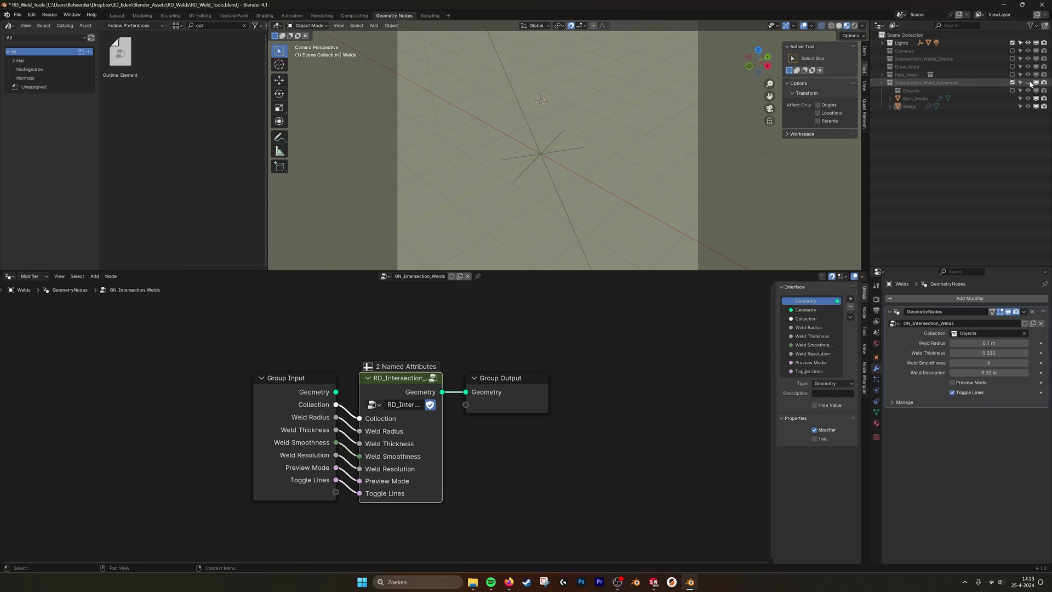
pyautogui.click(1012, 67)
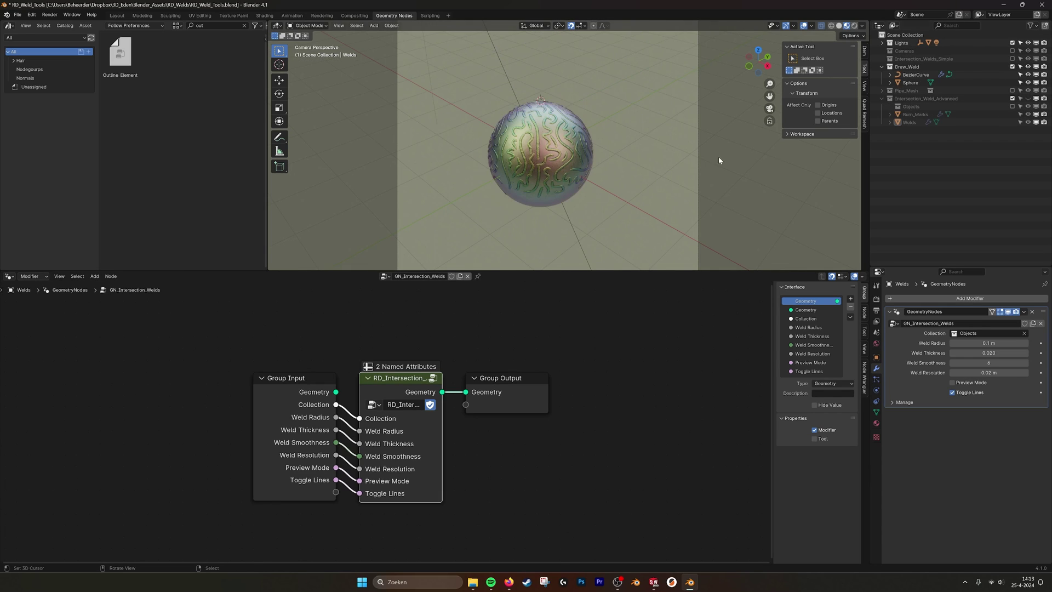
pyautogui.click(876, 332)
# Switch to the Layout workspace and select the BezierCurve welds drawn on the sphere.
pyautogui.click(111, 15)
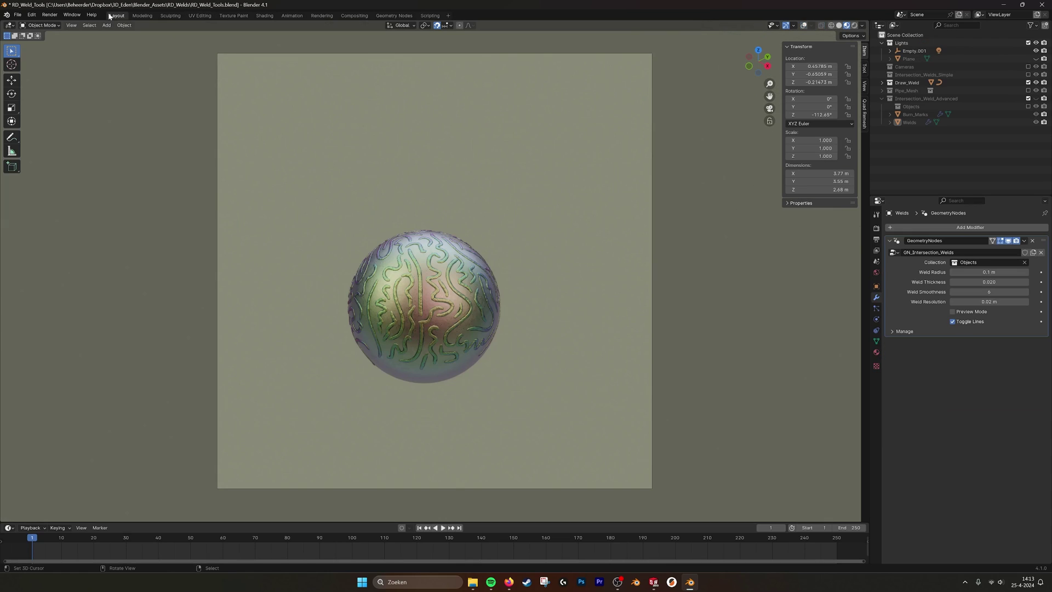
pyautogui.click(412, 287)
pyautogui.scroll(6, 439, 291)
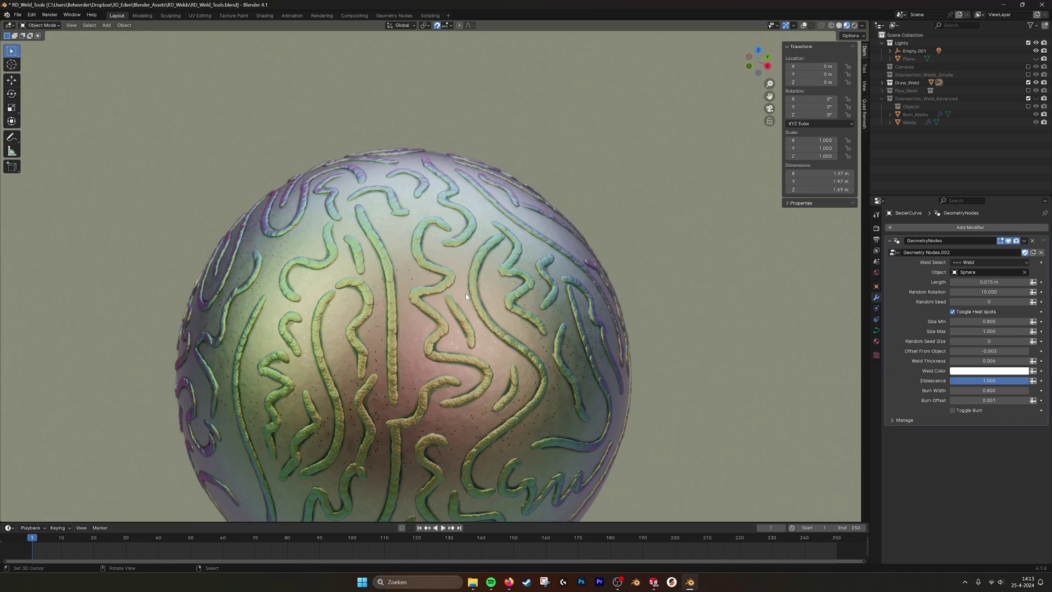
# Turn on the viewport overlays, examine the drawn welds around the sphere outside the camera view, and clear the selection.
pyautogui.click(803, 26)
pyautogui.moveTo(526, 245); pyautogui.dragTo(566, 261, button='middle')
pyautogui.rightClick(568, 304)
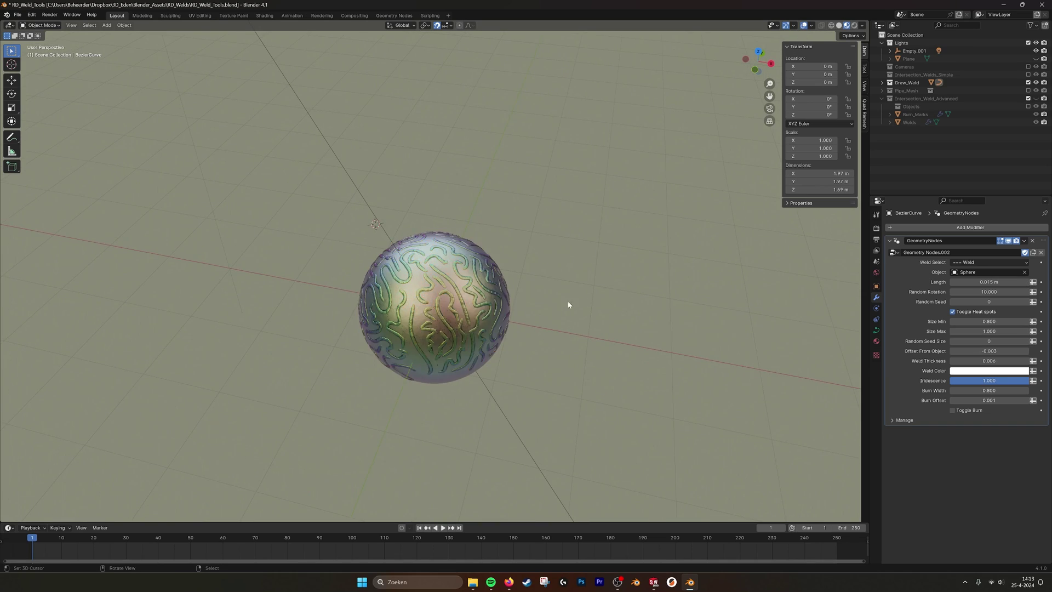
pyautogui.scroll(5, 573, 318)
pyautogui.keyDown('shift'); pyautogui.moveTo(581, 337); pyautogui.dragTo(539, 220, button='middle'); pyautogui.keyUp('shift')
pyautogui.rightClick(549, 257)
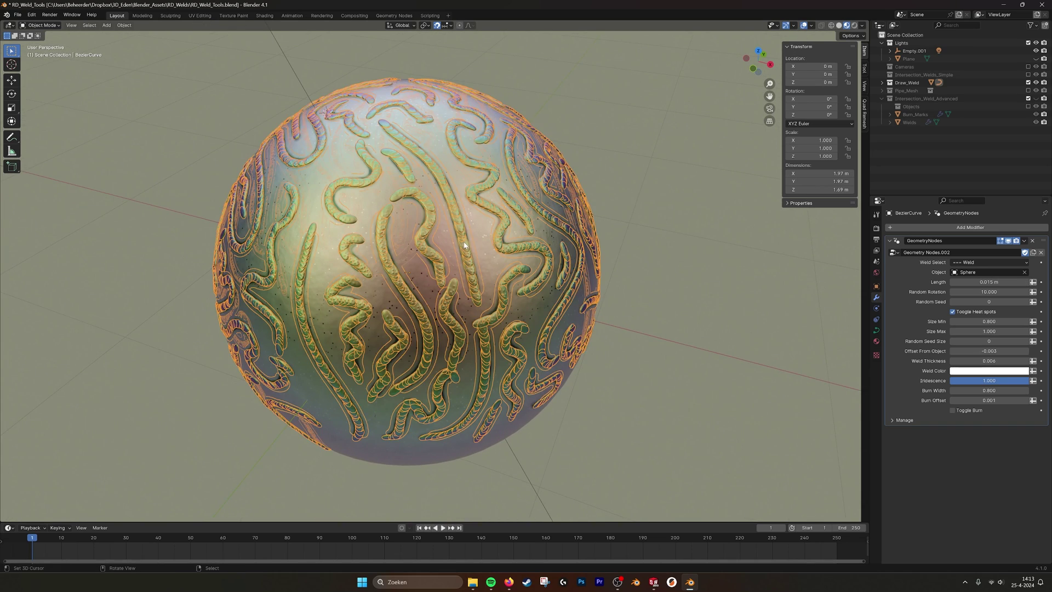
pyautogui.moveTo(553, 260); pyautogui.dragTo(570, 258, button='middle')
pyautogui.click(669, 248)
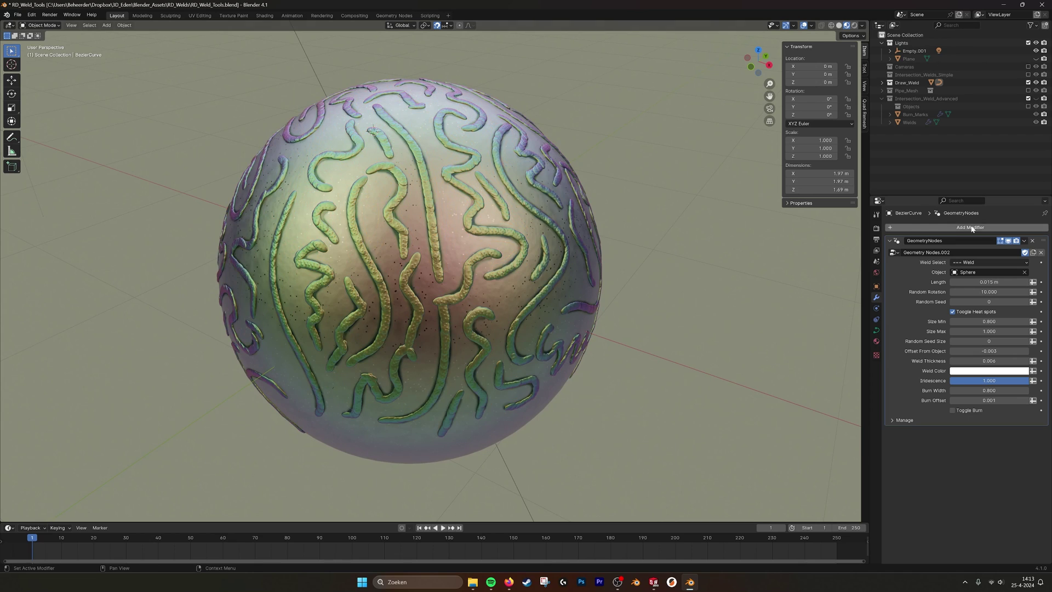
# Try the >>> Weld type and the OOO Weld type on the BezierCurve's Weld Select setting.
pyautogui.click(987, 263)
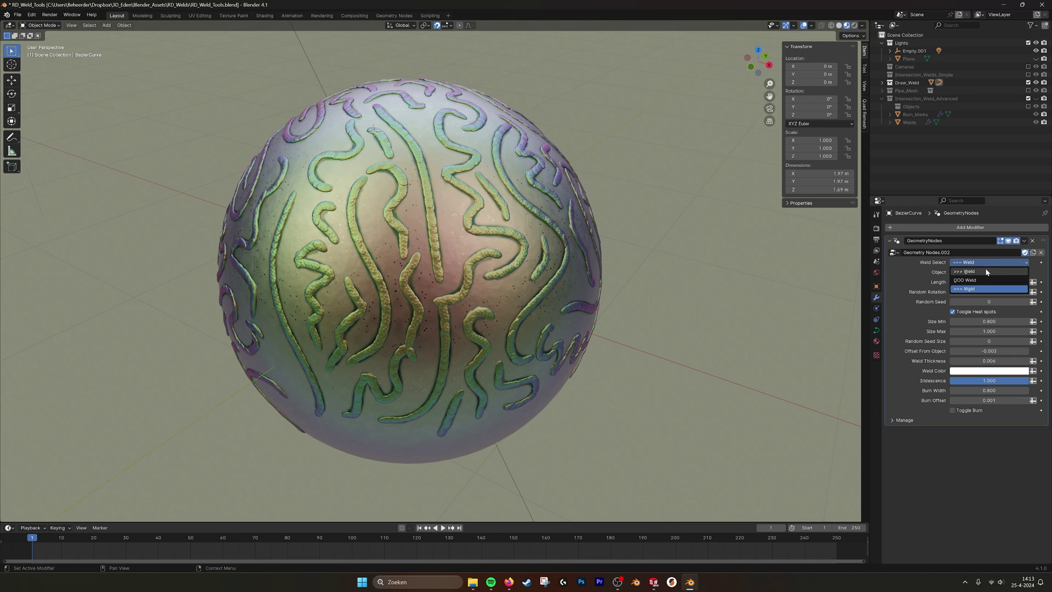
pyautogui.click(985, 270)
pyautogui.scroll(2, 449, 271)
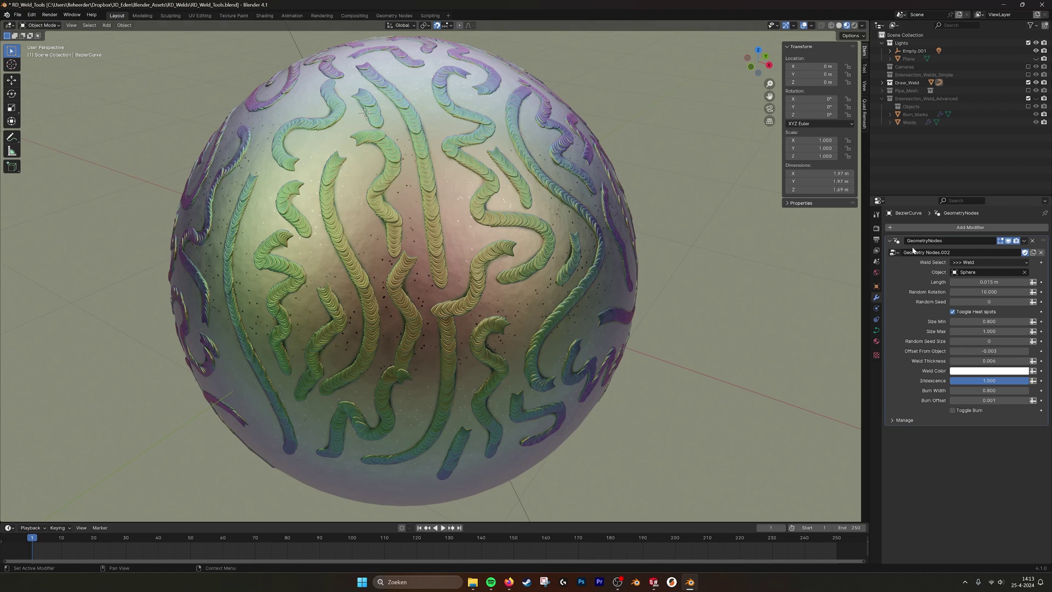
pyautogui.click(973, 262)
pyautogui.click(981, 281)
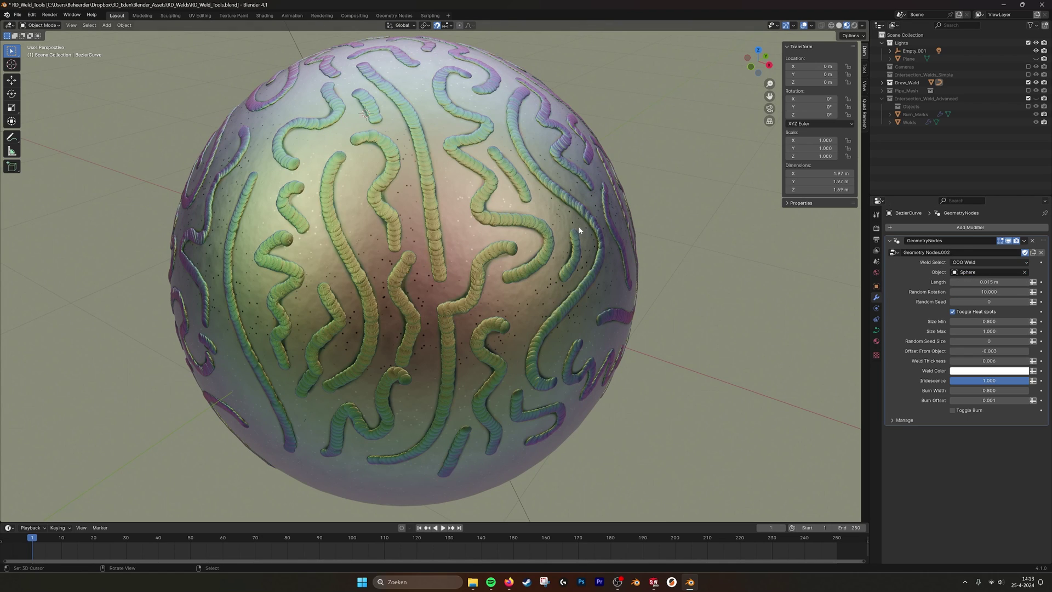
# Switch the BezierCurve's Weld Select back to === Weld and inspect the welds on the sphere.
pyautogui.click(977, 262)
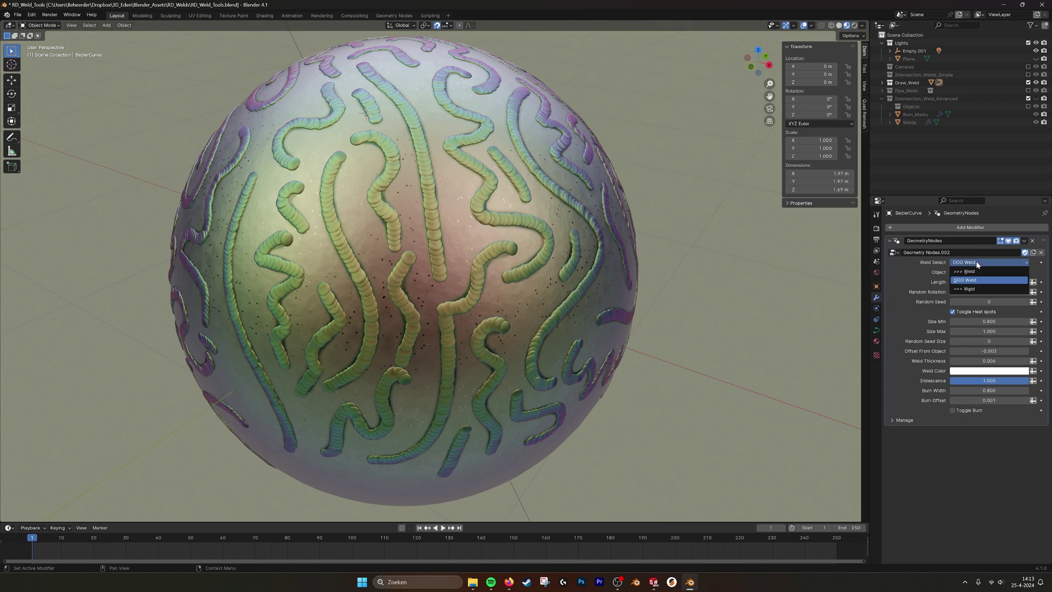
pyautogui.click(973, 288)
pyautogui.scroll(-2, 472, 258)
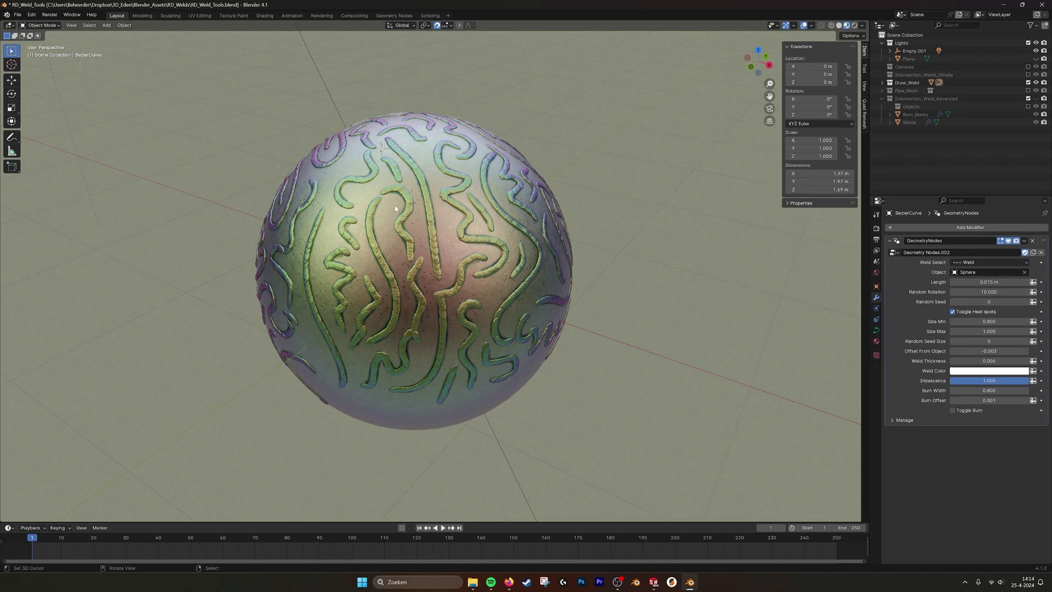
pyautogui.scroll(2, 590, 256)
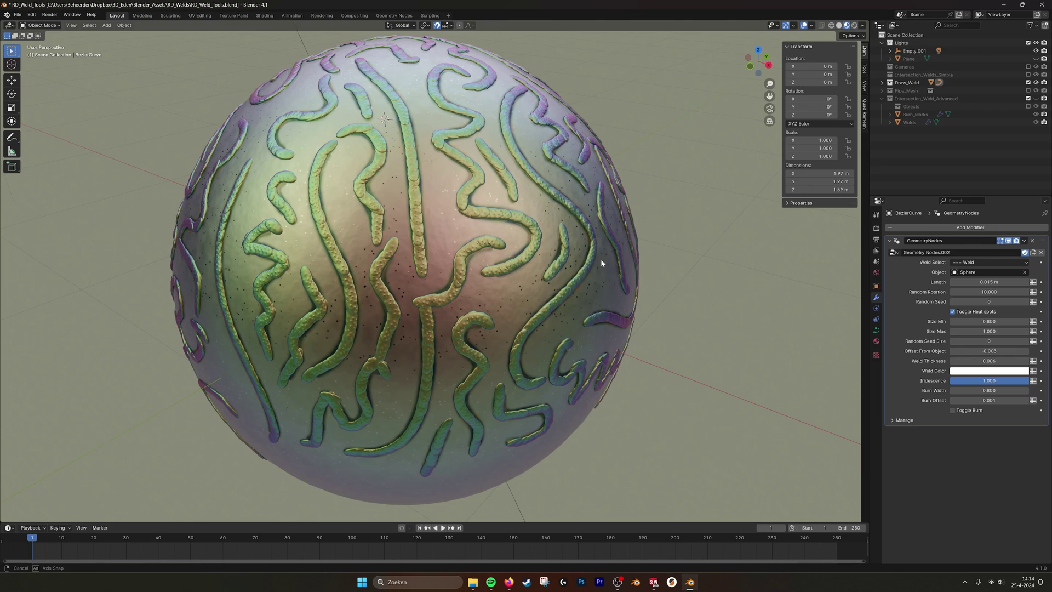
# Set the BezierCurve's Weld Select to >>> Weld.
pyautogui.click(988, 263)
pyautogui.click(986, 272)
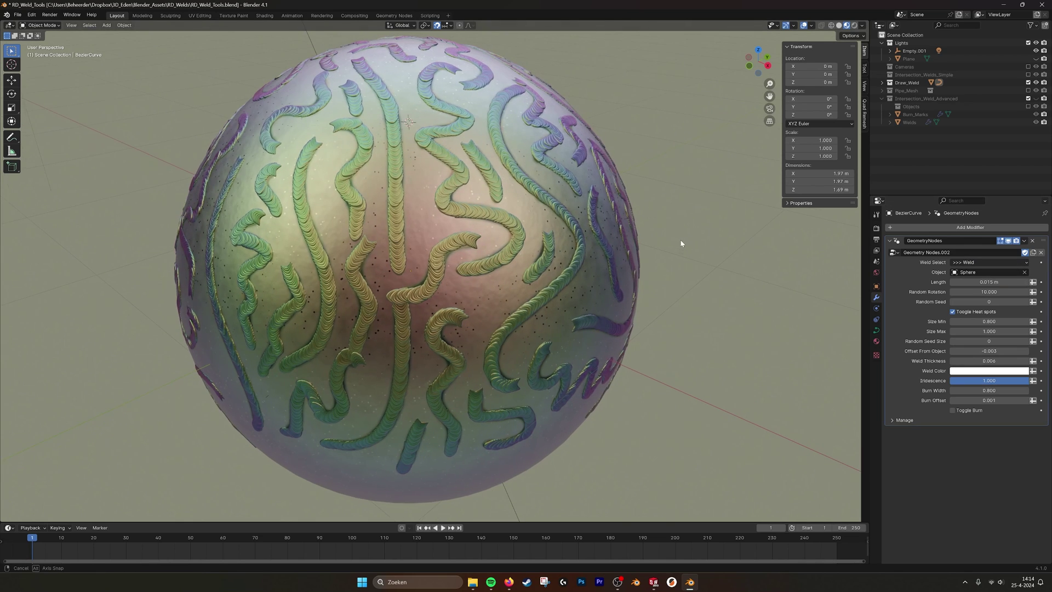
# Set the Length of the drawn weld segments to 0.025 m.
pyautogui.click(988, 282)
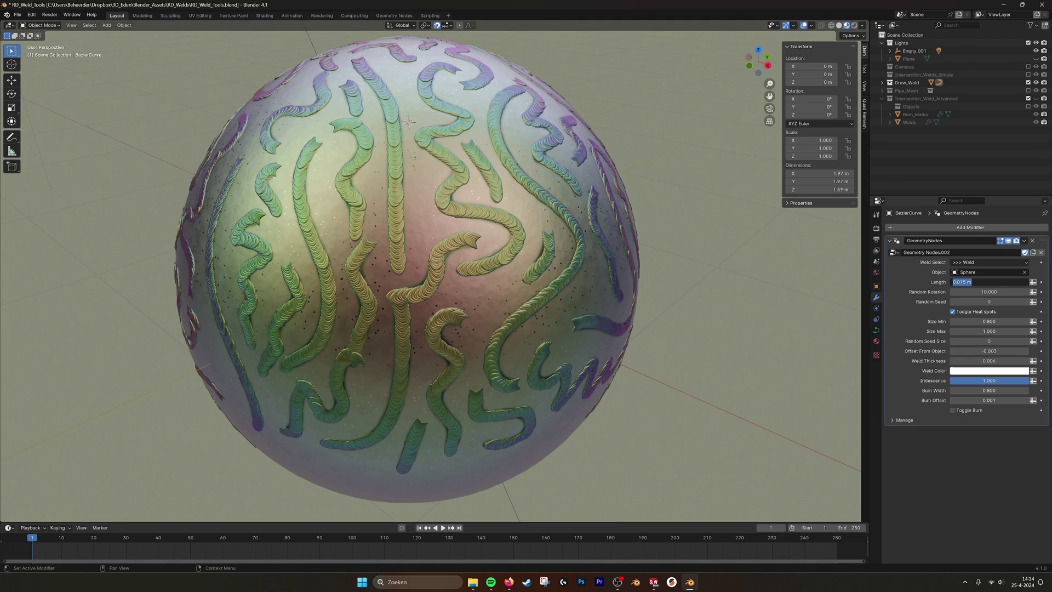
pyautogui.click(963, 281)
pyautogui.press('BackSpace')
pyautogui.write('2')
pyautogui.press('Return')
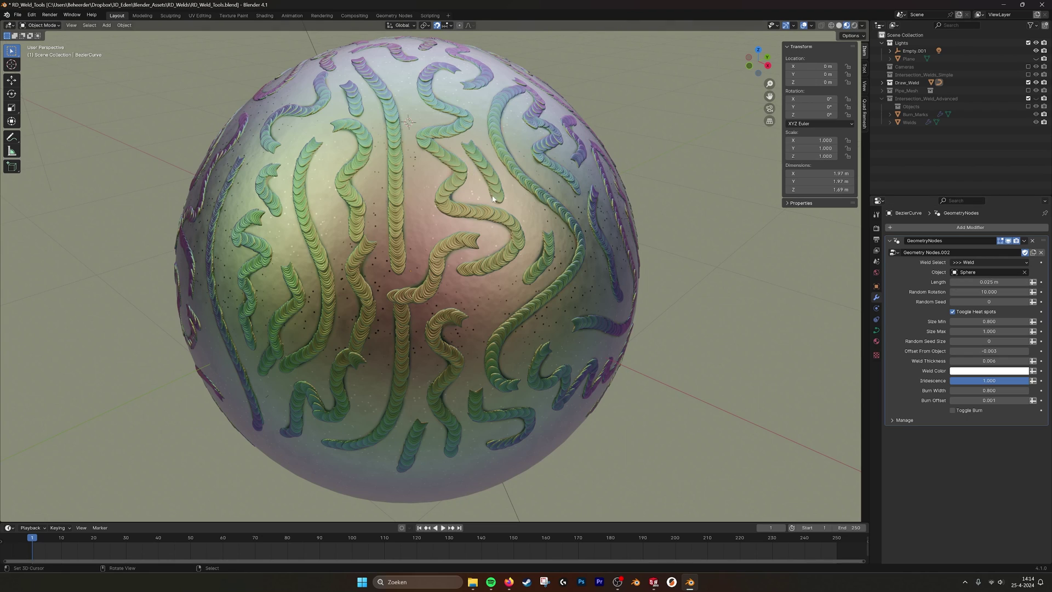
# Set the weld Length to 0.045 m and try the OOO Weld type at that spacing.
pyautogui.click(969, 281)
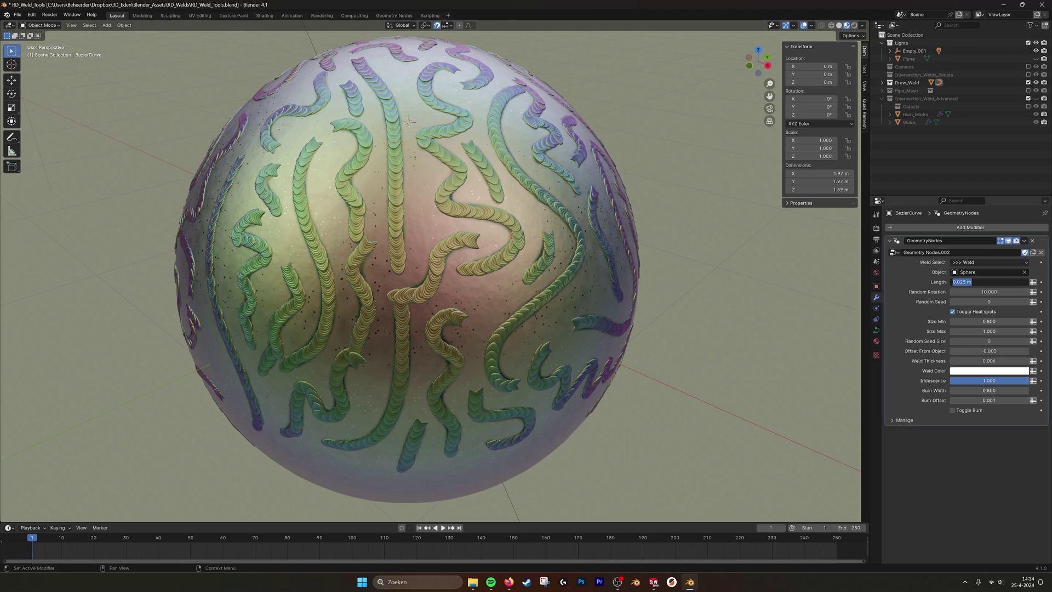
pyautogui.click(963, 281)
pyautogui.press('BackSpace')
pyautogui.write('4')
pyautogui.press('Return')
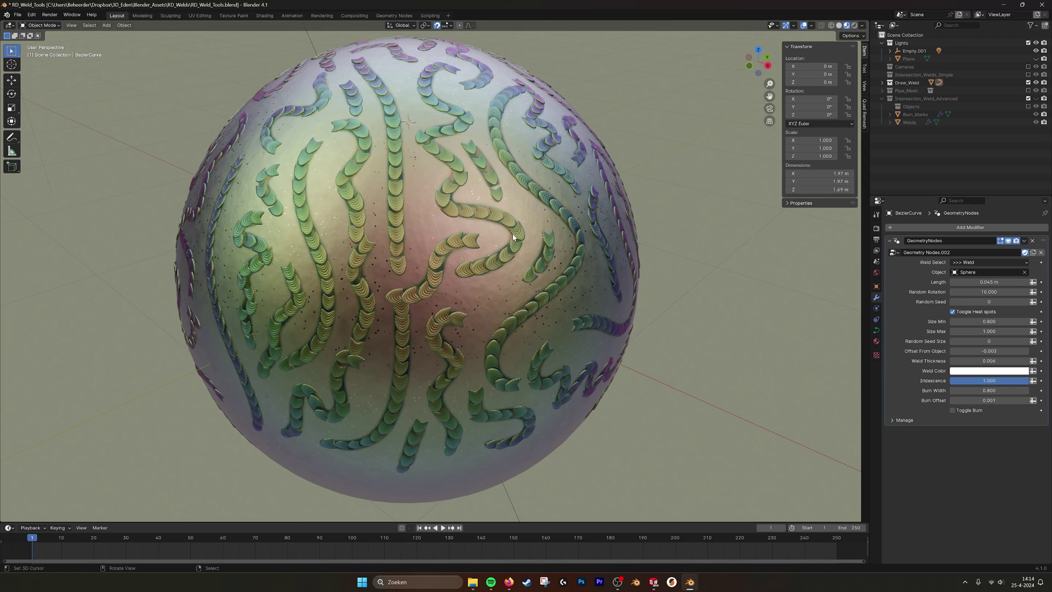
pyautogui.click(989, 262)
pyautogui.click(989, 281)
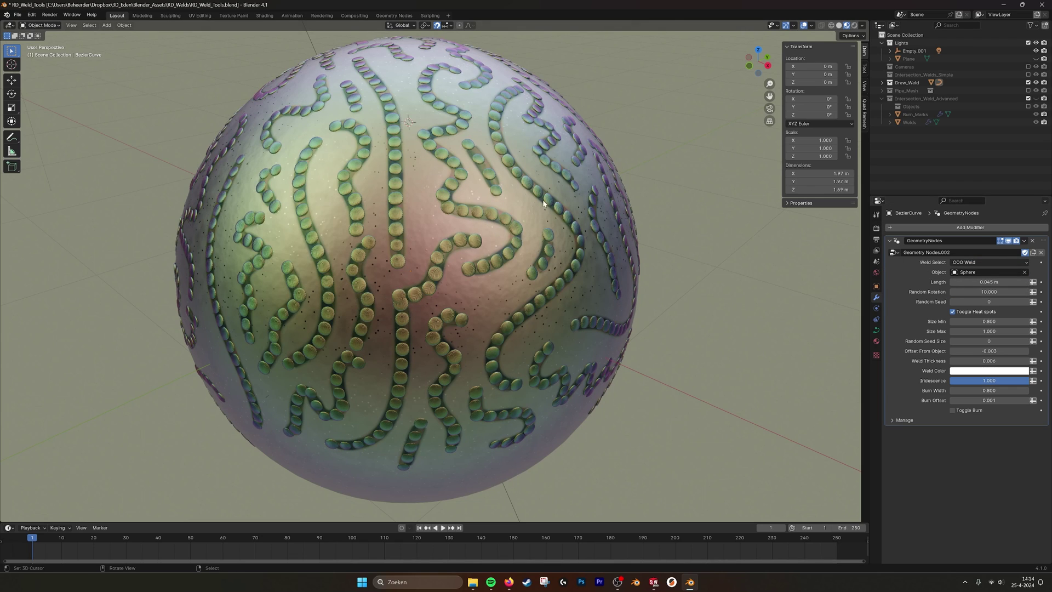
# Set Weld Select to >>> Weld again and the weld Length to 0.015 m.
pyautogui.click(989, 262)
pyautogui.click(977, 271)
pyautogui.click(964, 282)
pyautogui.click(962, 282)
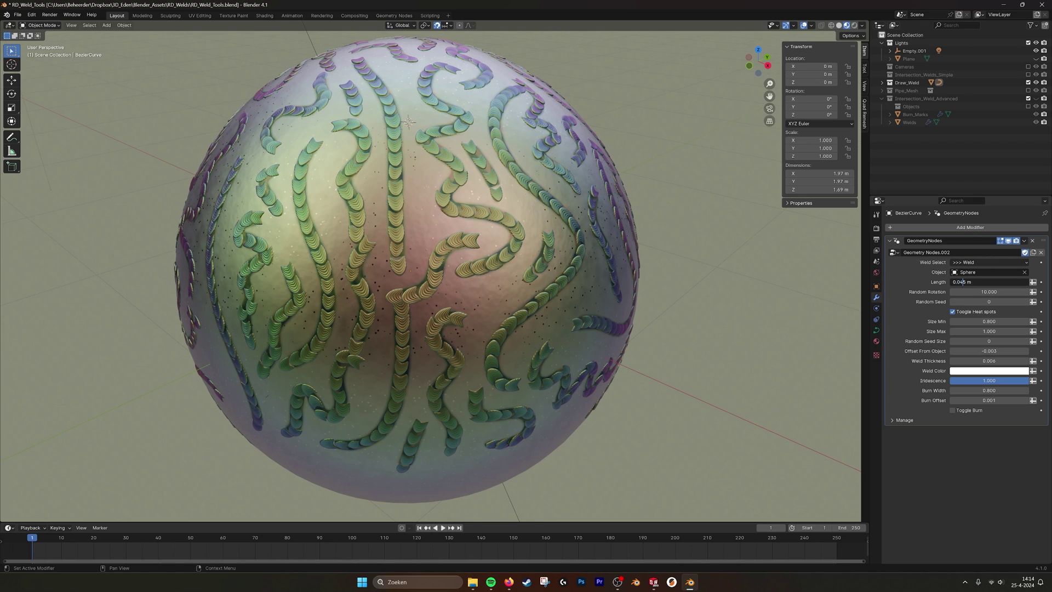
pyautogui.write('1')
pyautogui.press('Return')
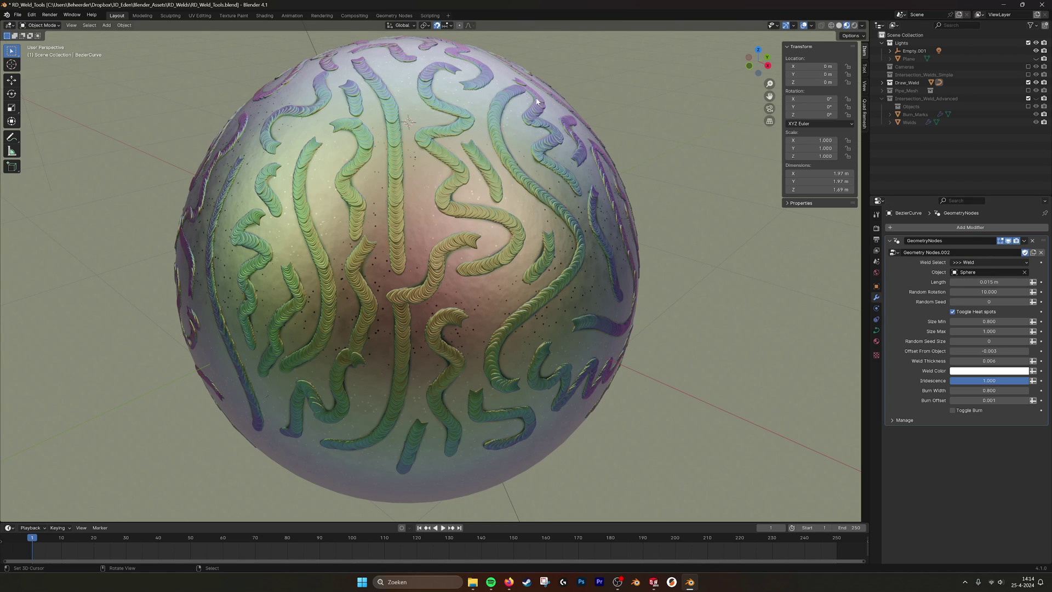
# Try a Size Max of 1.290 on the drawn welds and undo the change.
pyautogui.moveTo(575, 294); pyautogui.dragTo(586, 289, button='middle')
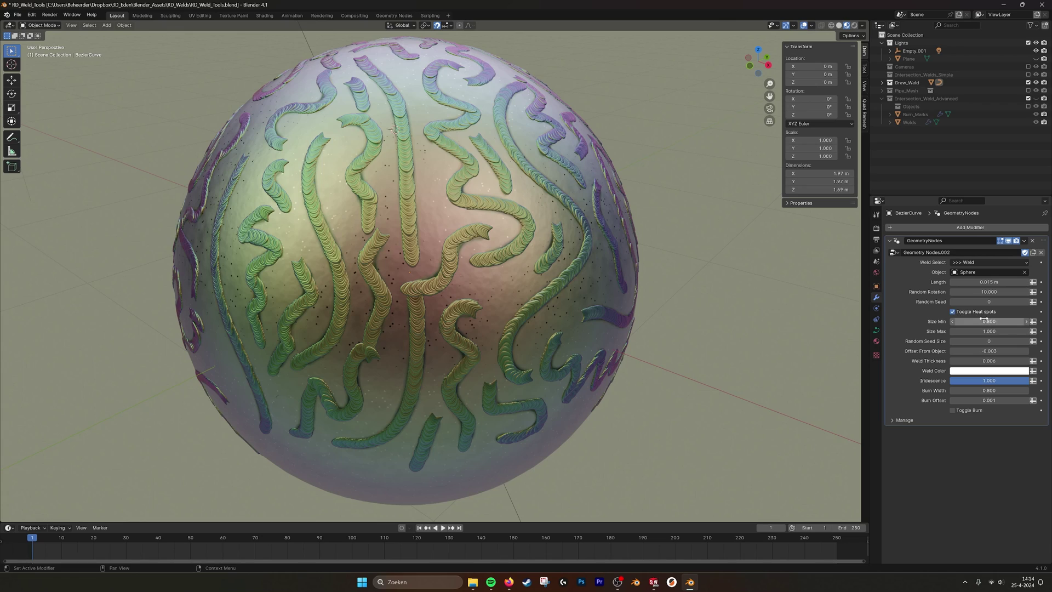
pyautogui.moveTo(987, 331)
pyautogui.mouseDown()
pyautogui.moveTo(1030, 331)
pyautogui.moveTo(981, 330)
pyautogui.moveTo(1030, 331)
pyautogui.moveTo(986, 322)
pyautogui.mouseUp()
pyautogui.hotkey('ctrl', 'z')
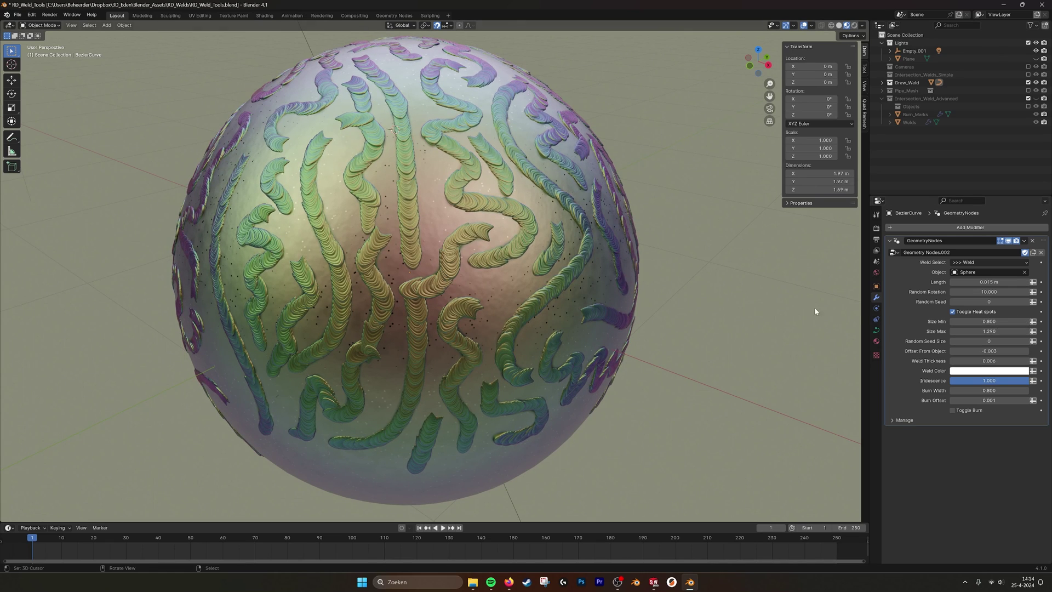
pyautogui.hotkey('ctrl', 'z')
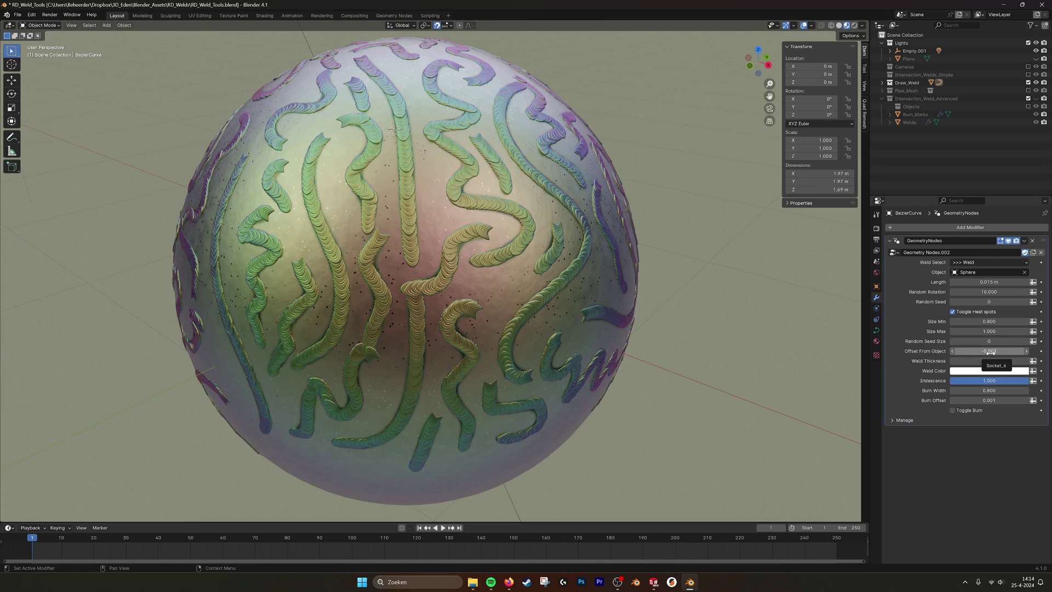
# Try an Offset From Object of 0.048 on the drawn welds and undo the change.
pyautogui.moveTo(988, 352); pyautogui.dragTo(1025, 351)
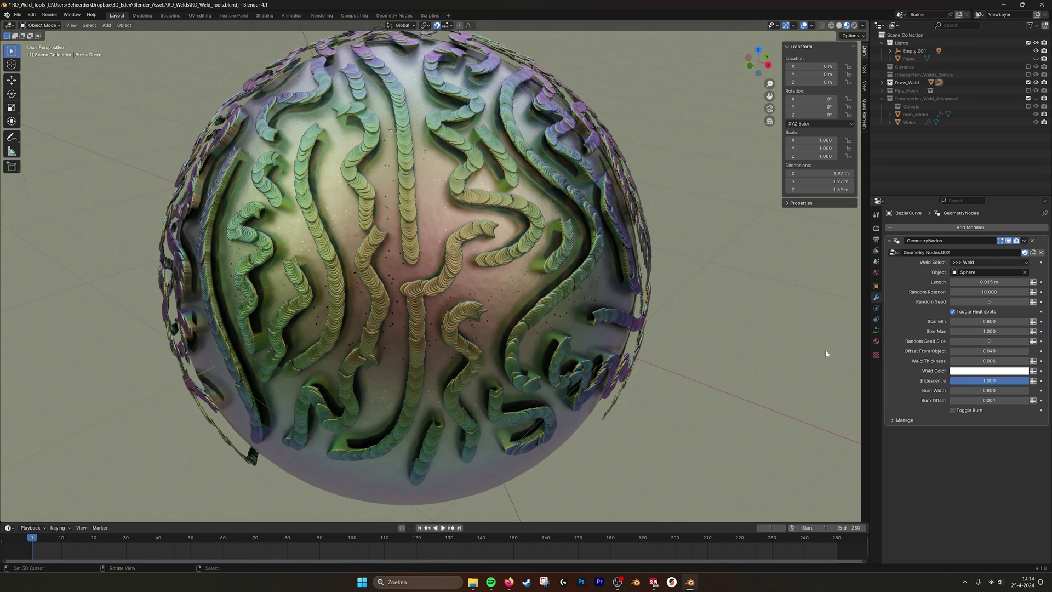
pyautogui.hotkey('ctrl', 'z')
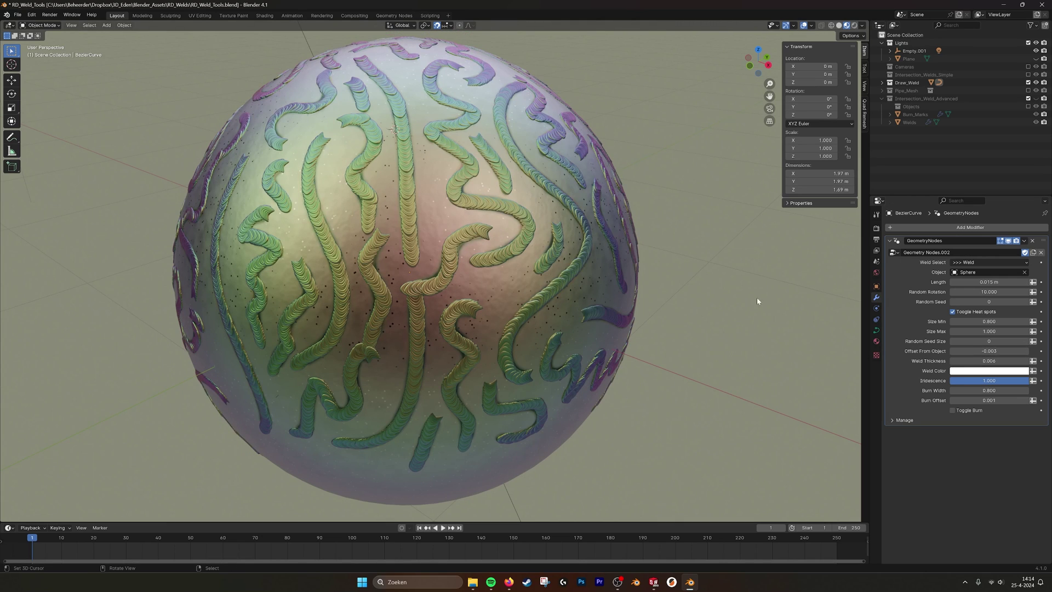
pyautogui.moveTo(994, 361)
pyautogui.mouseDown()
pyautogui.moveTo(1015, 360)
pyautogui.moveTo(999, 361)
pyautogui.moveTo(1007, 371)
pyautogui.mouseUp()
pyautogui.click(997, 372)
# Set the weld's Iridescence to 0.000 and tint the Weld Color light blue with hue 0.616 and saturation 0.256.
pyautogui.moveTo(1003, 384); pyautogui.dragTo(965, 384)
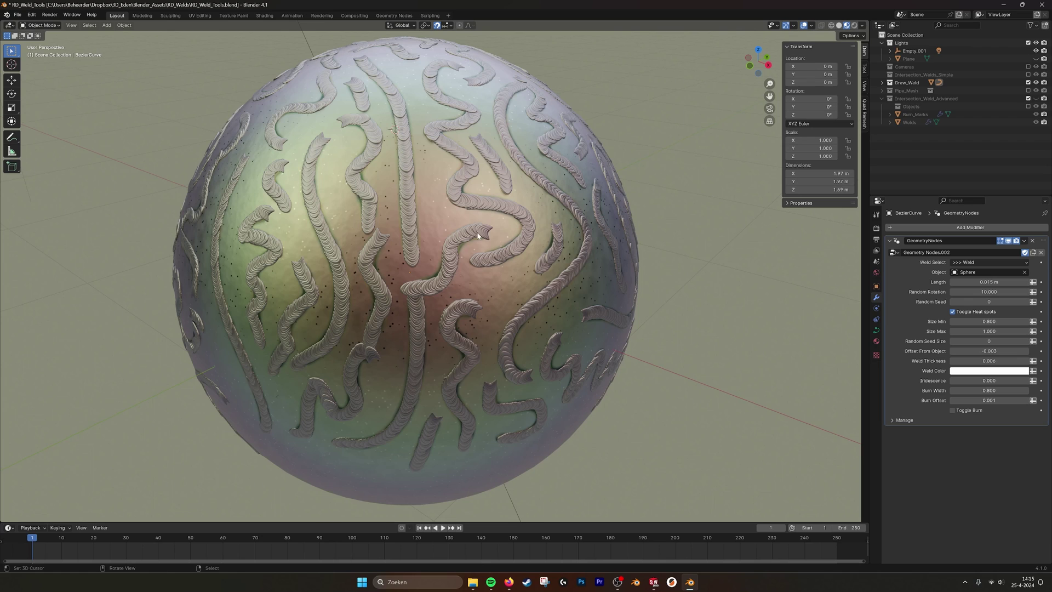
pyautogui.click(998, 371)
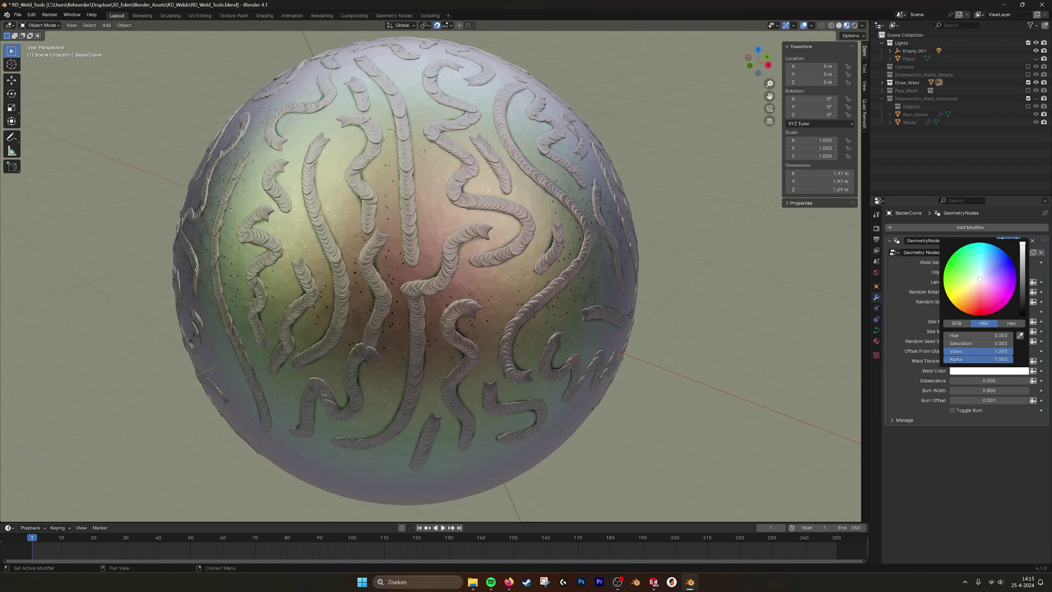
pyautogui.moveTo(979, 279)
pyautogui.mouseDown()
pyautogui.moveTo(986, 258)
pyautogui.moveTo(1003, 290)
pyautogui.moveTo(978, 281)
pyautogui.moveTo(983, 274)
pyautogui.moveTo(978, 283)
pyautogui.moveTo(981, 274)
pyautogui.mouseUp()
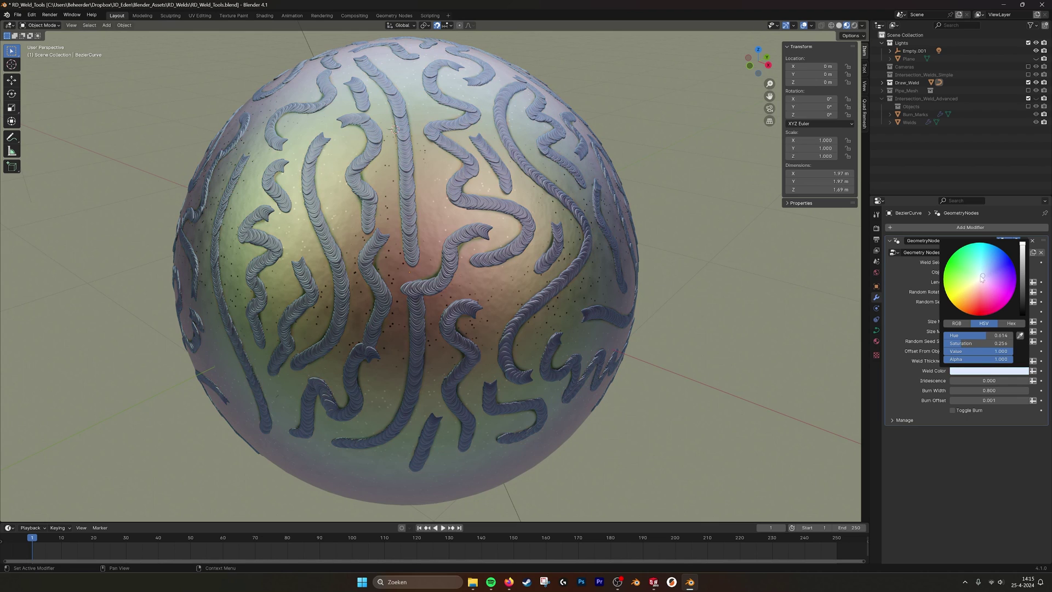
# Set Iridescence to 1.000, try a Weld Color with hue 0.624 and saturation 0.460, and return the color to white.
pyautogui.moveTo(954, 380); pyautogui.dragTo(1029, 380)
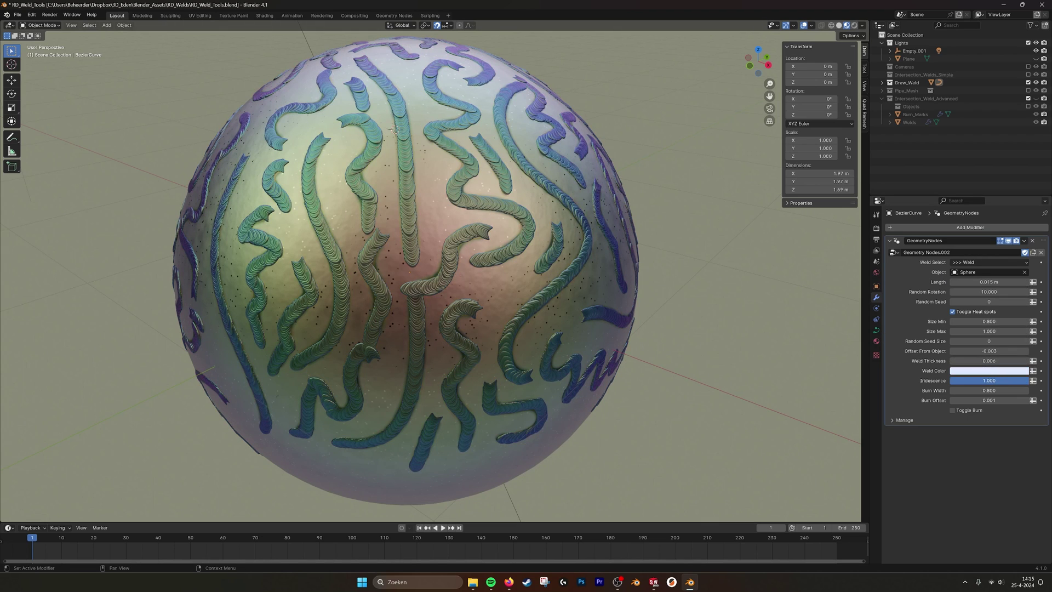
pyautogui.click(998, 372)
pyautogui.moveTo(982, 276); pyautogui.dragTo(986, 272)
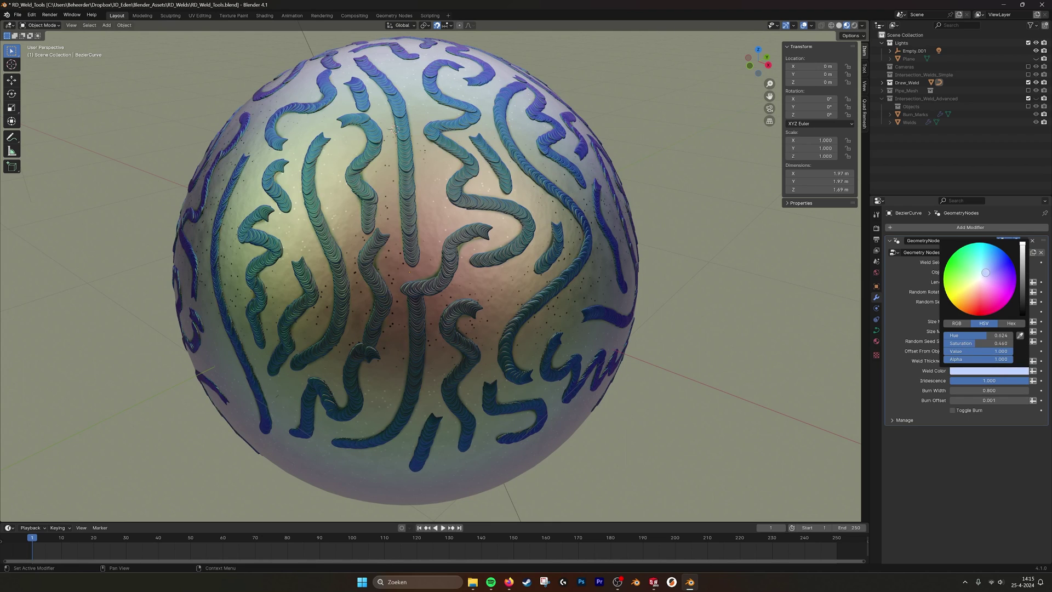
pyautogui.click(988, 372)
pyautogui.moveTo(983, 342)
pyautogui.mouseDown()
pyautogui.moveTo(951, 343)
pyautogui.moveTo(987, 336)
pyautogui.mouseUp()
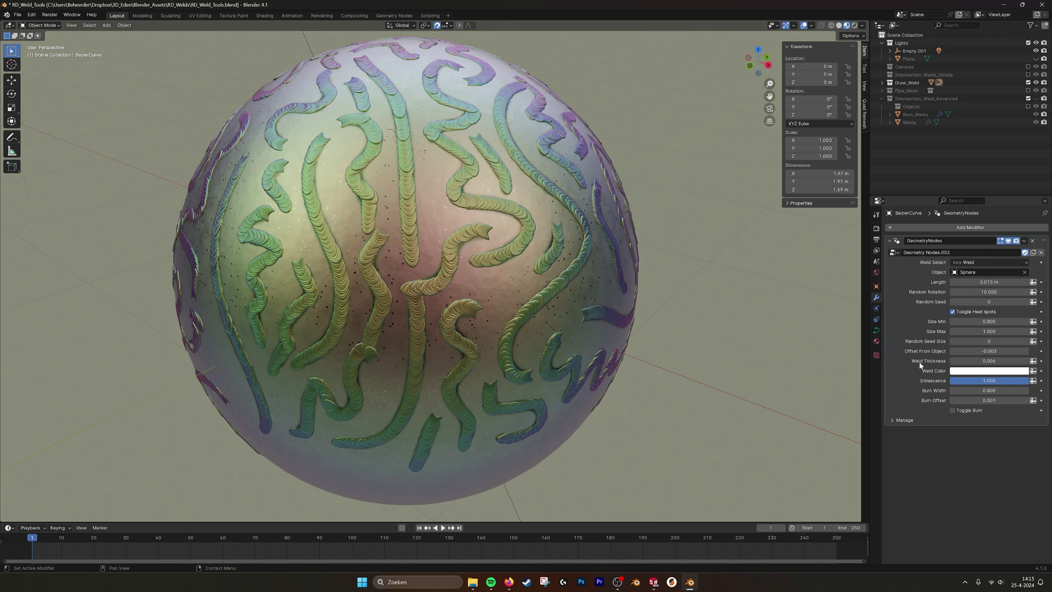
pyautogui.moveTo(1016, 382)
pyautogui.mouseDown()
pyautogui.moveTo(939, 382)
pyautogui.moveTo(1025, 381)
pyautogui.mouseUp()
pyautogui.keyDown('shift'); pyautogui.rightClick(783, 361); pyautogui.keyUp('shift')
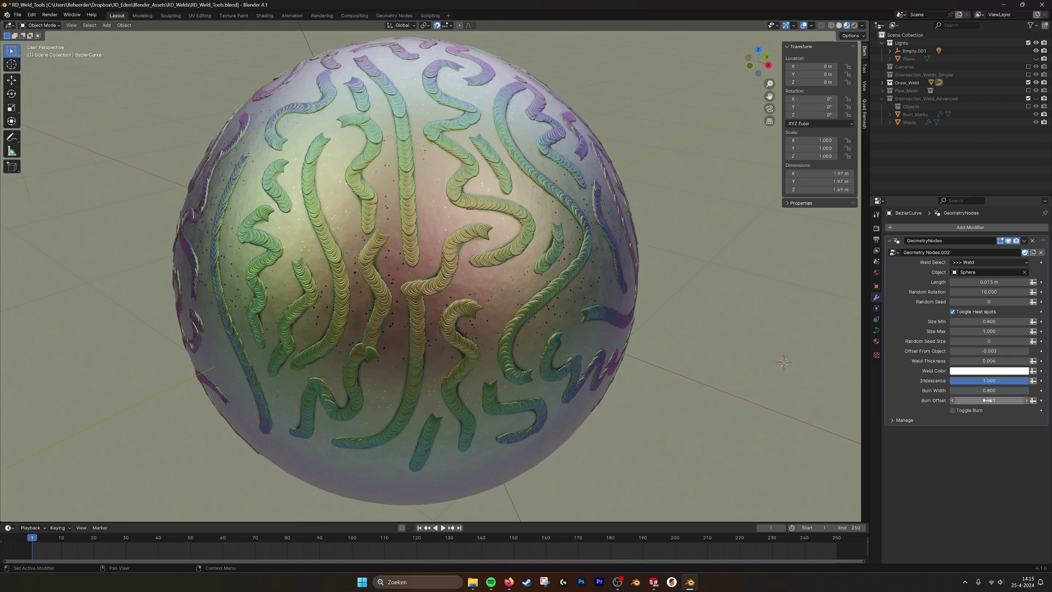
pyautogui.moveTo(992, 390)
pyautogui.mouseDown()
pyautogui.moveTo(1017, 391)
pyautogui.moveTo(992, 401)
pyautogui.moveTo(1005, 401)
pyautogui.mouseUp()
pyautogui.press('Escape')
pyautogui.press('Escape')
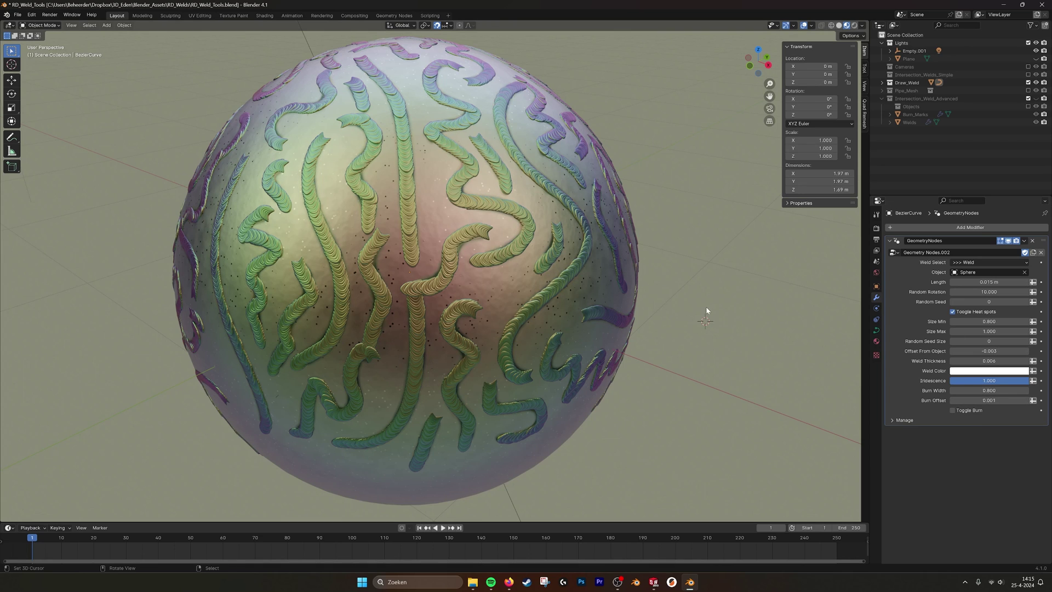
# Examine the drawn welds from several sides of the sphere.
pyautogui.scroll(-2, 531, 285)
pyautogui.moveTo(646, 266)
pyautogui.mouseDown(button='middle')
pyautogui.moveTo(598, 265)
pyautogui.moveTo(643, 264)
pyautogui.mouseUp(button='middle')
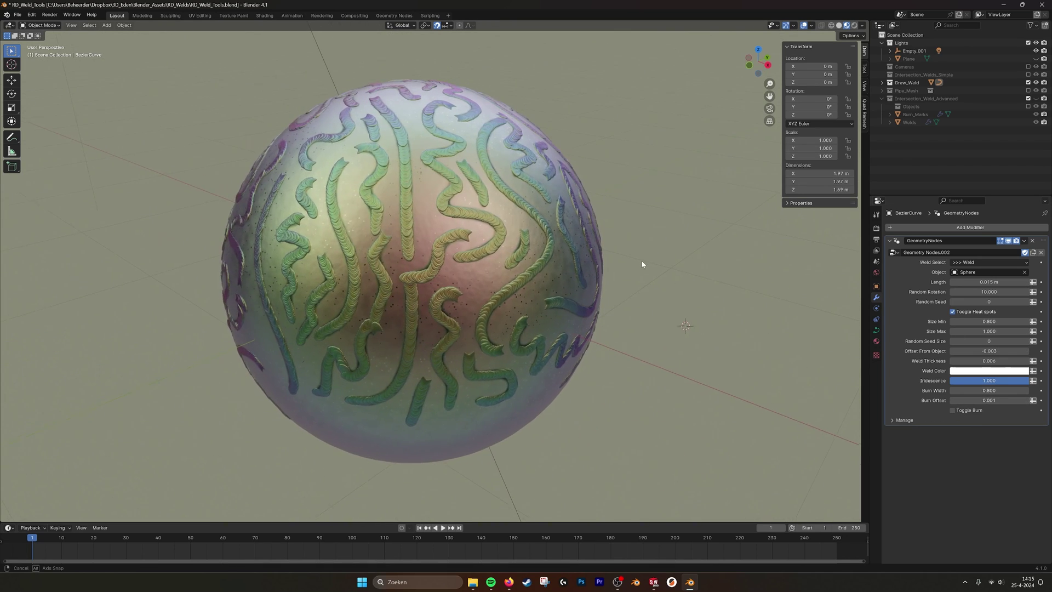
pyautogui.scroll(1, 525, 264)
pyautogui.scroll(-2, 491, 231)
pyautogui.moveTo(492, 231); pyautogui.dragTo(562, 254, button='middle')
pyautogui.scroll(-1, 528, 257)
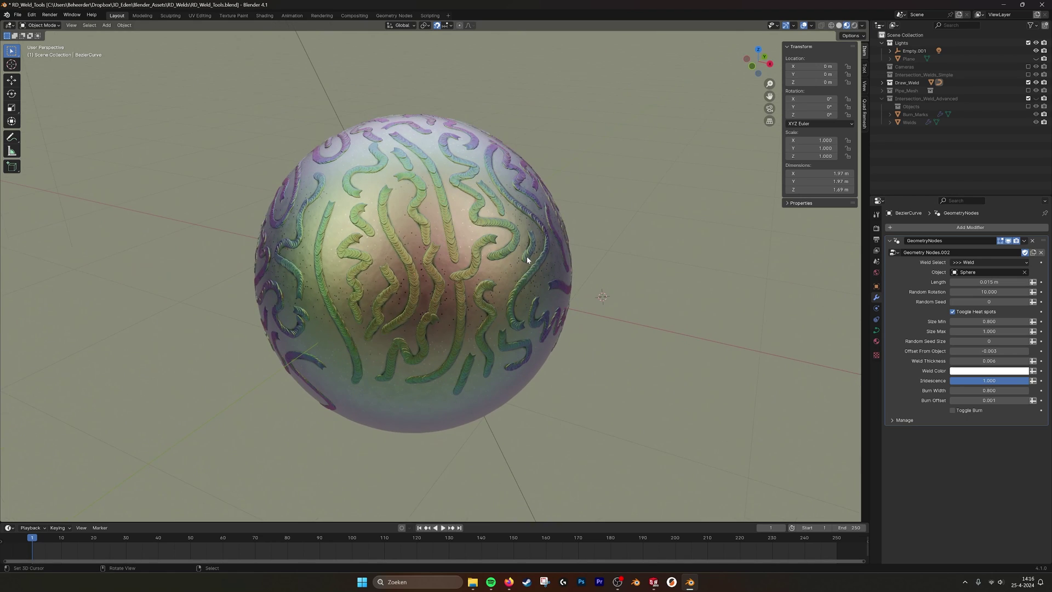
pyautogui.moveTo(495, 244); pyautogui.dragTo(524, 256, button='middle')
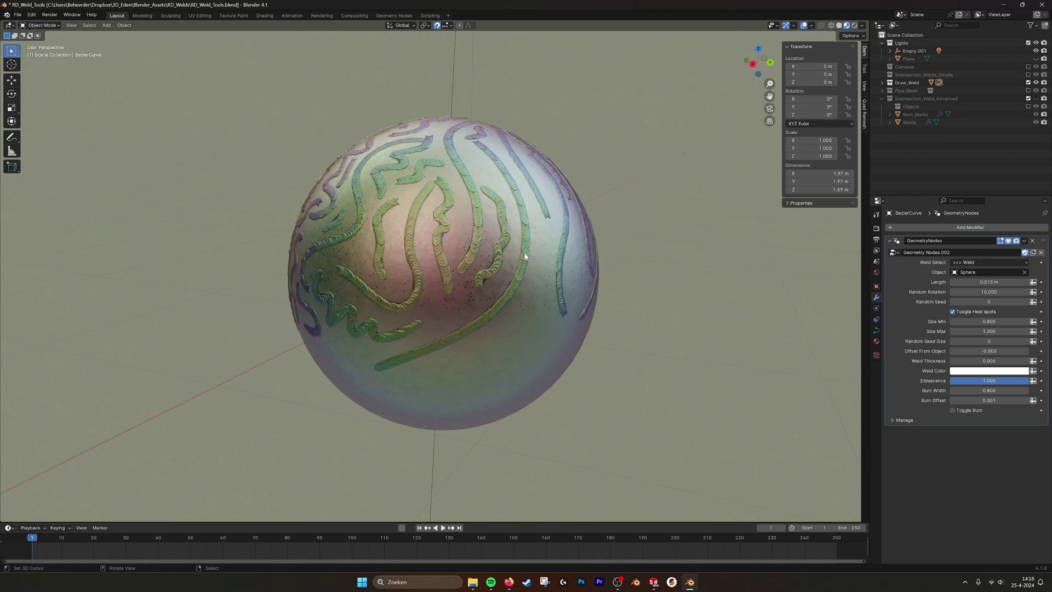
pyautogui.rightClick(525, 261)
pyautogui.moveTo(588, 270); pyautogui.dragTo(567, 268, button='middle')
# Try adding freehand weld strokes to the sphere's bare lower area with the curve Draw tool in Edit Mode, and undo them.
pyautogui.scroll(1, 566, 268)
pyautogui.press('Tab')
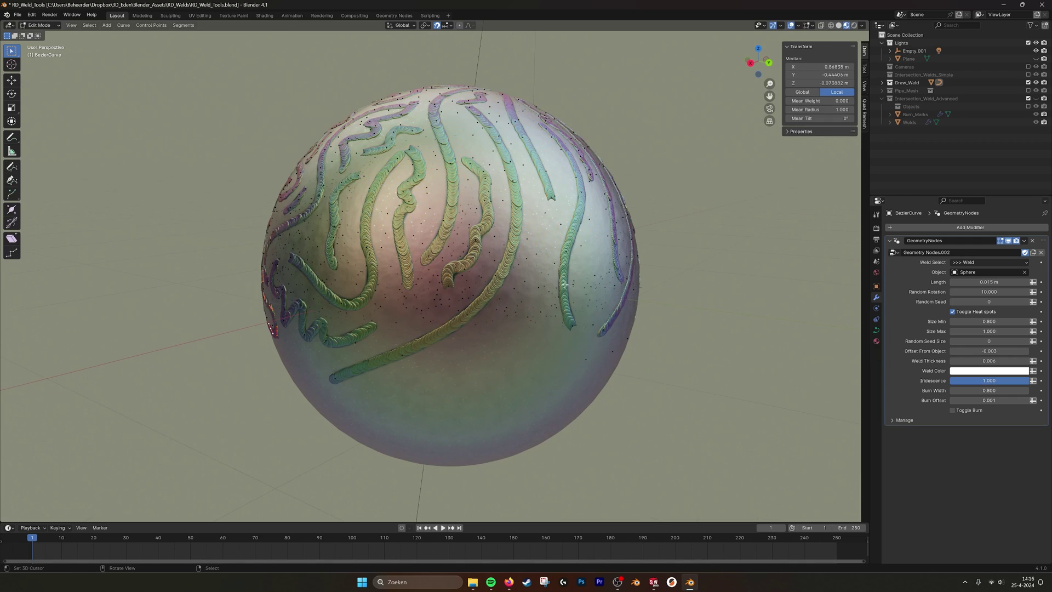
pyautogui.click(12, 169)
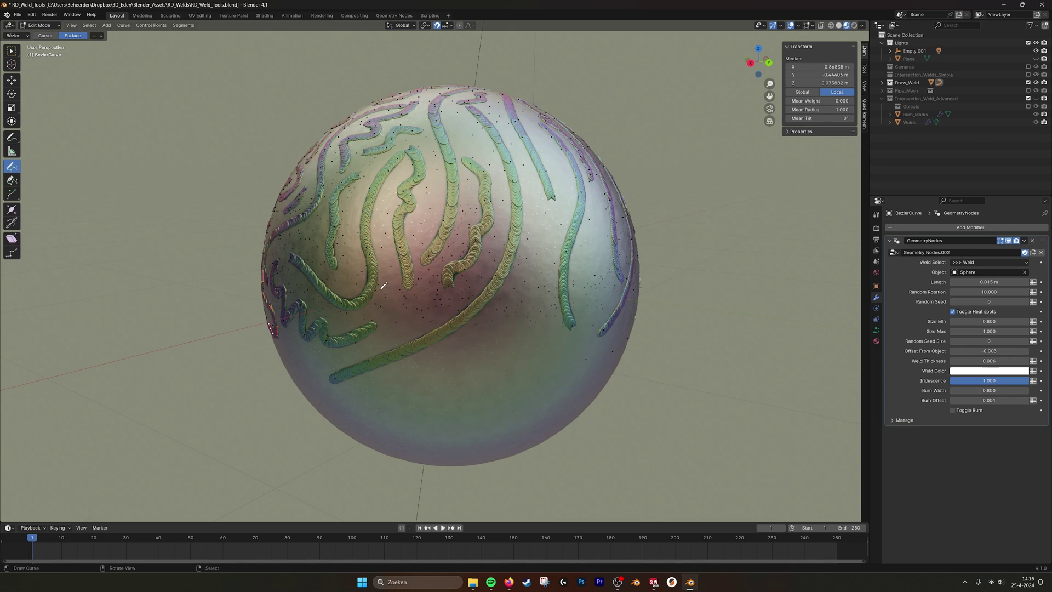
pyautogui.moveTo(536, 297); pyautogui.dragTo(482, 415)
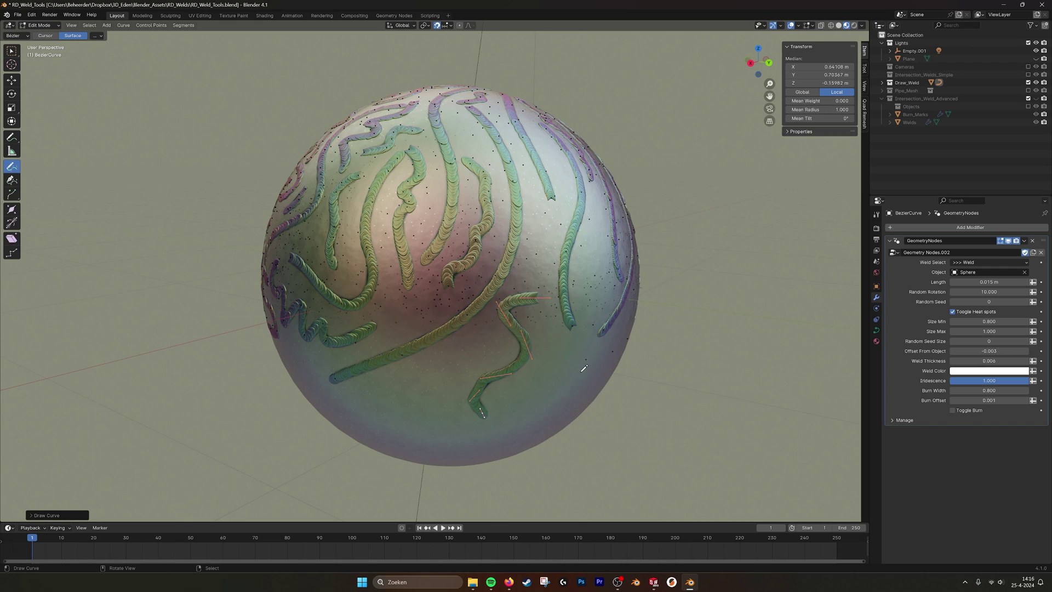
pyautogui.moveTo(584, 368); pyautogui.dragTo(533, 326, button='middle')
pyautogui.moveTo(515, 286)
pyautogui.mouseDown()
pyautogui.moveTo(487, 388)
pyautogui.moveTo(529, 392)
pyautogui.mouseUp()
pyautogui.hotkey('ctrl', 'z')
pyautogui.hotkey('ctrl', 'z')
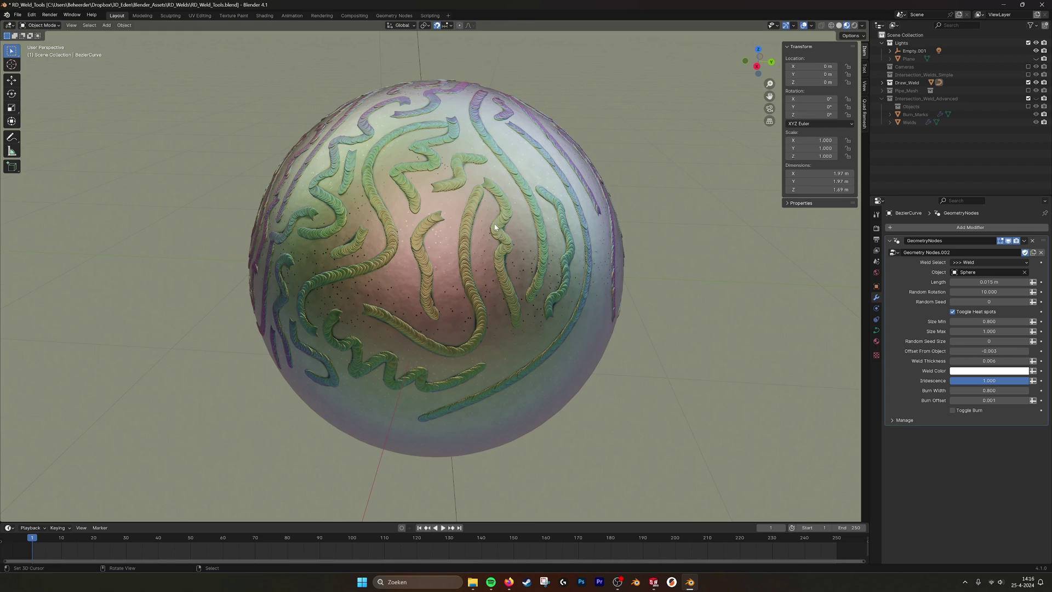
pyautogui.moveTo(499, 267); pyautogui.dragTo(632, 260, button='middle')
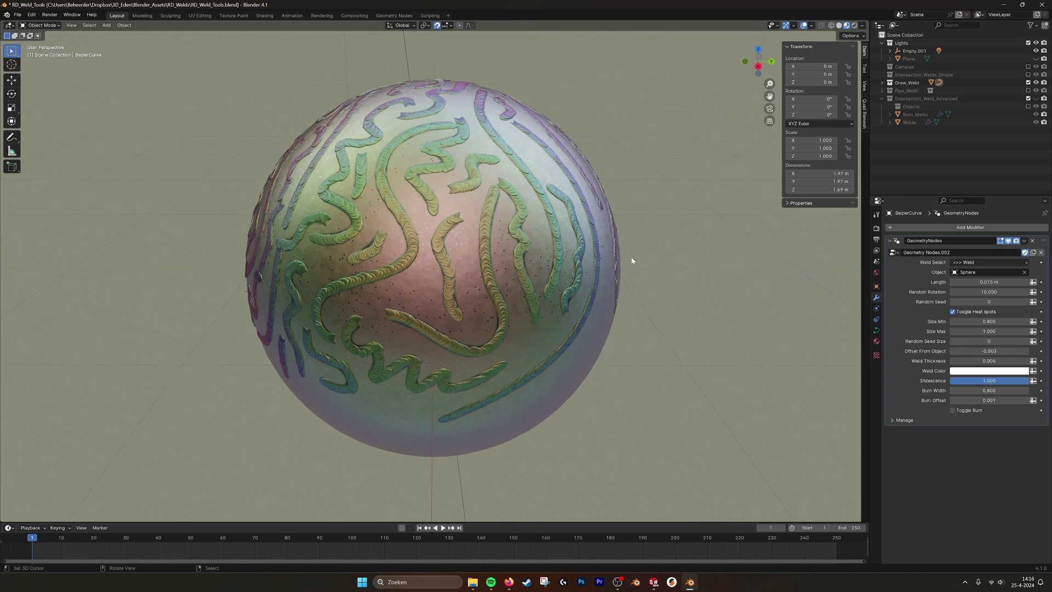